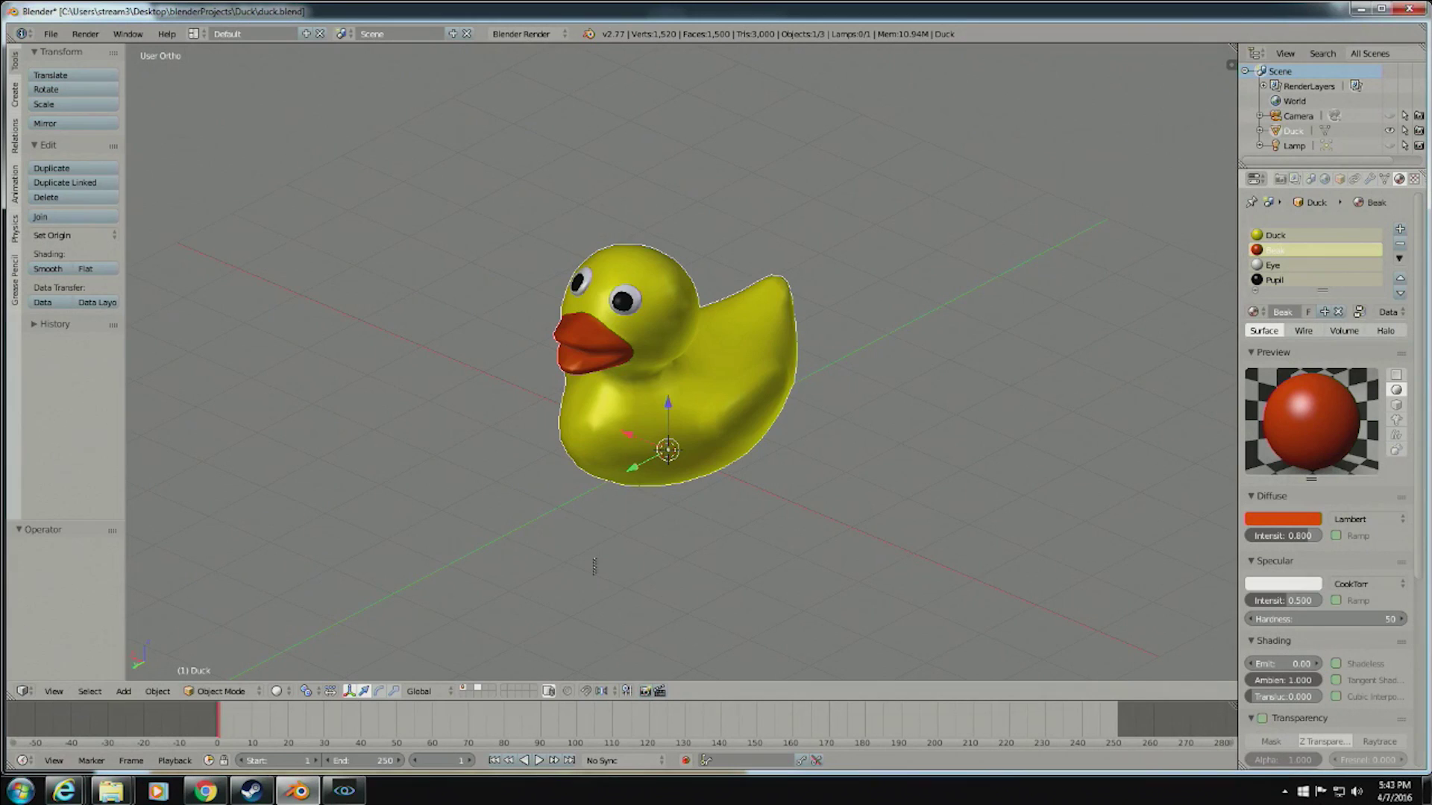
# Examine the duck model and its Duck, Beak, Eye and Pupil material slots, ending with the Duck slot selected.
pyautogui.moveTo(594, 567); pyautogui.dragTo(565, 550, button='middle')
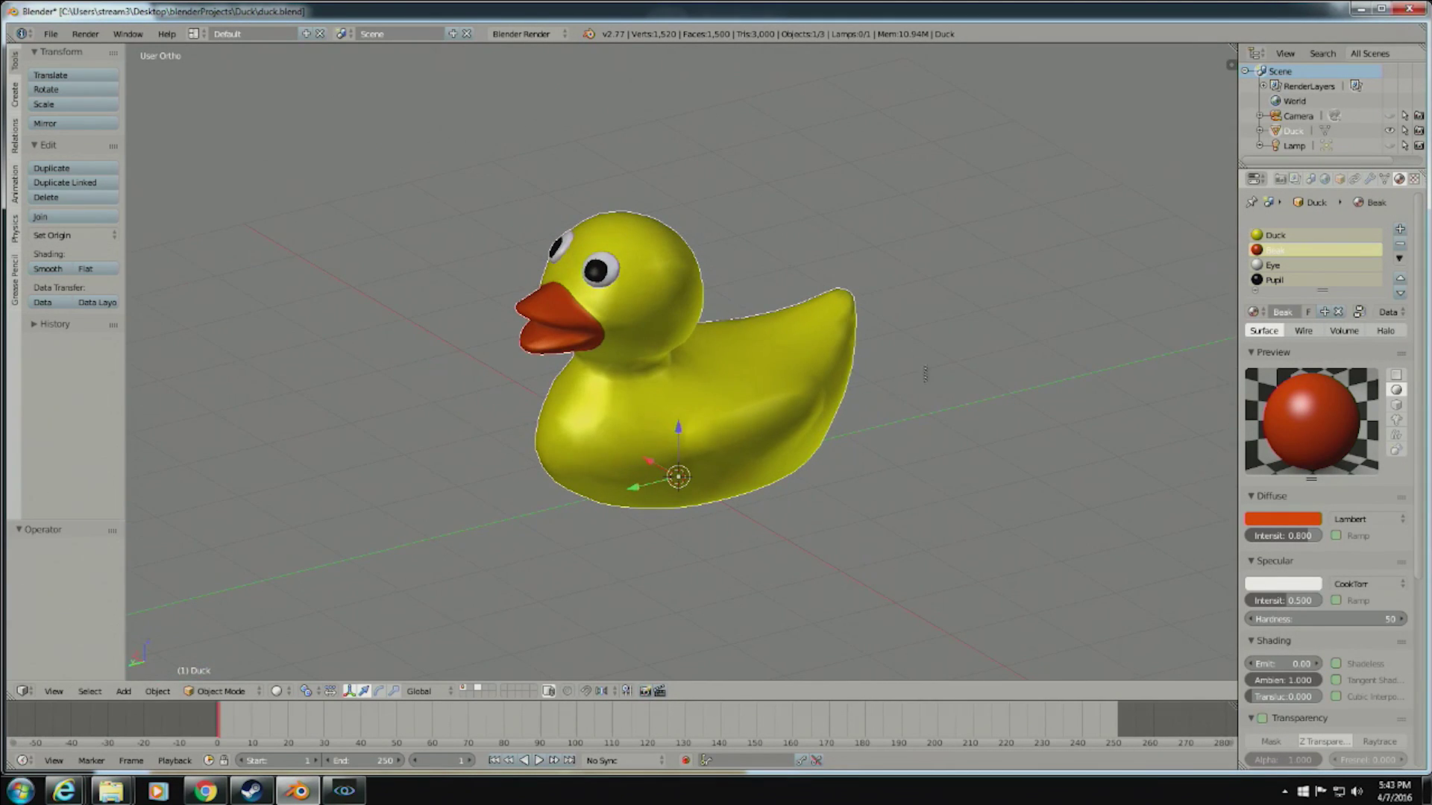
pyautogui.click(1291, 235)
pyautogui.click(1296, 251)
pyautogui.click(1298, 265)
pyautogui.click(1298, 280)
pyautogui.click(1298, 265)
pyautogui.click(1298, 251)
pyautogui.click(1298, 235)
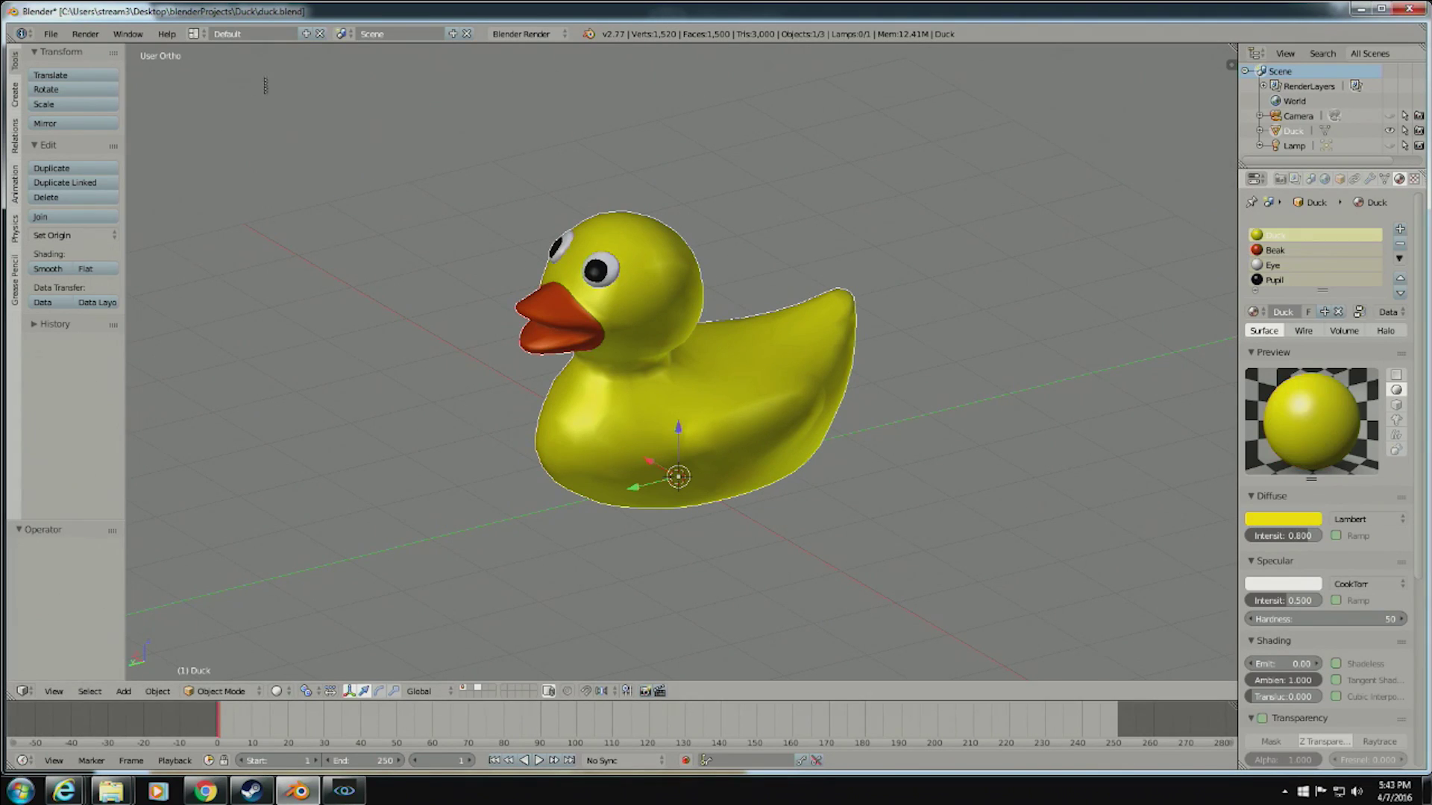
# Export the duck model in FBX format as duck2.fbx to the gamesdk Objects/Duck folder.
pyautogui.click(50, 35)
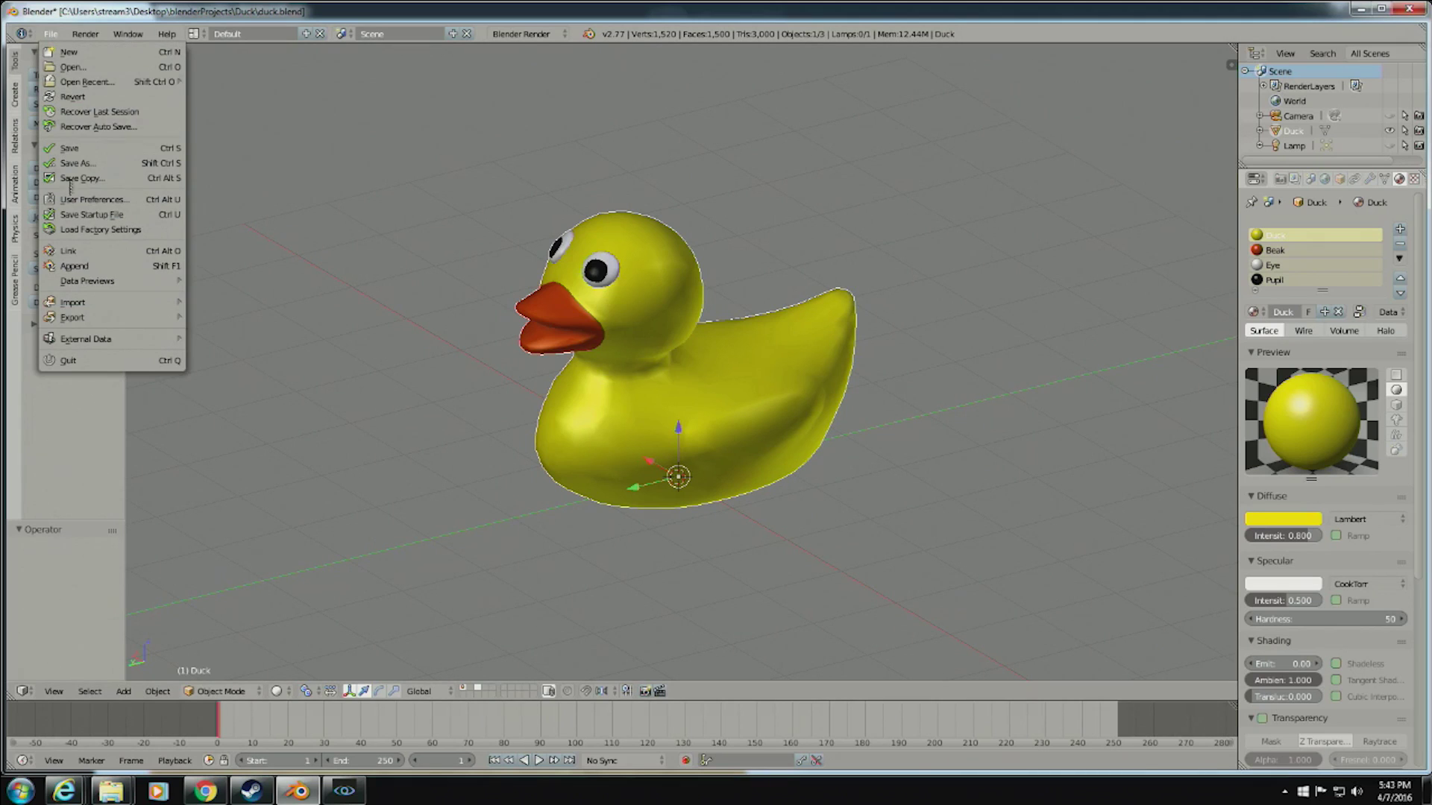
pyautogui.moveTo(83, 319)
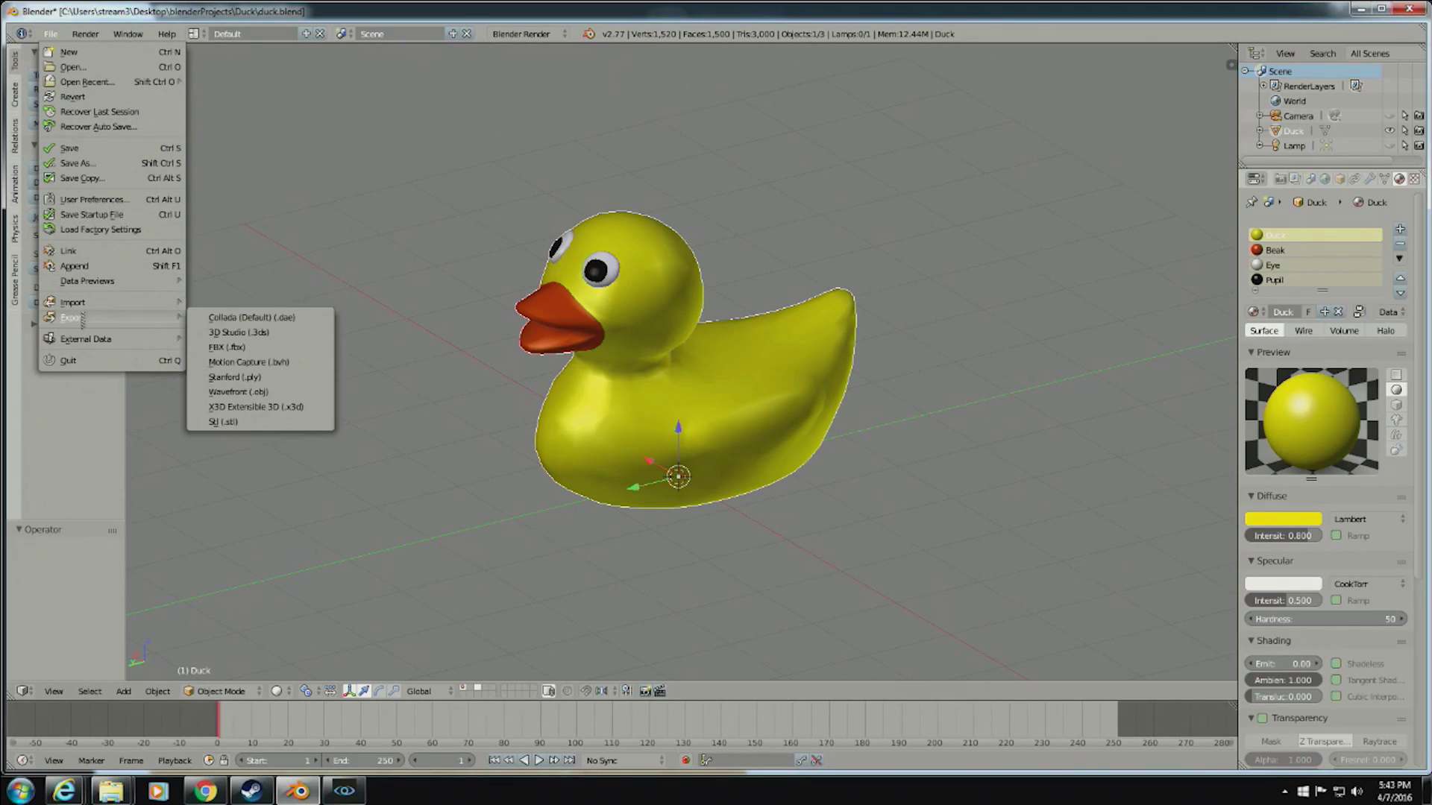
pyautogui.click(242, 347)
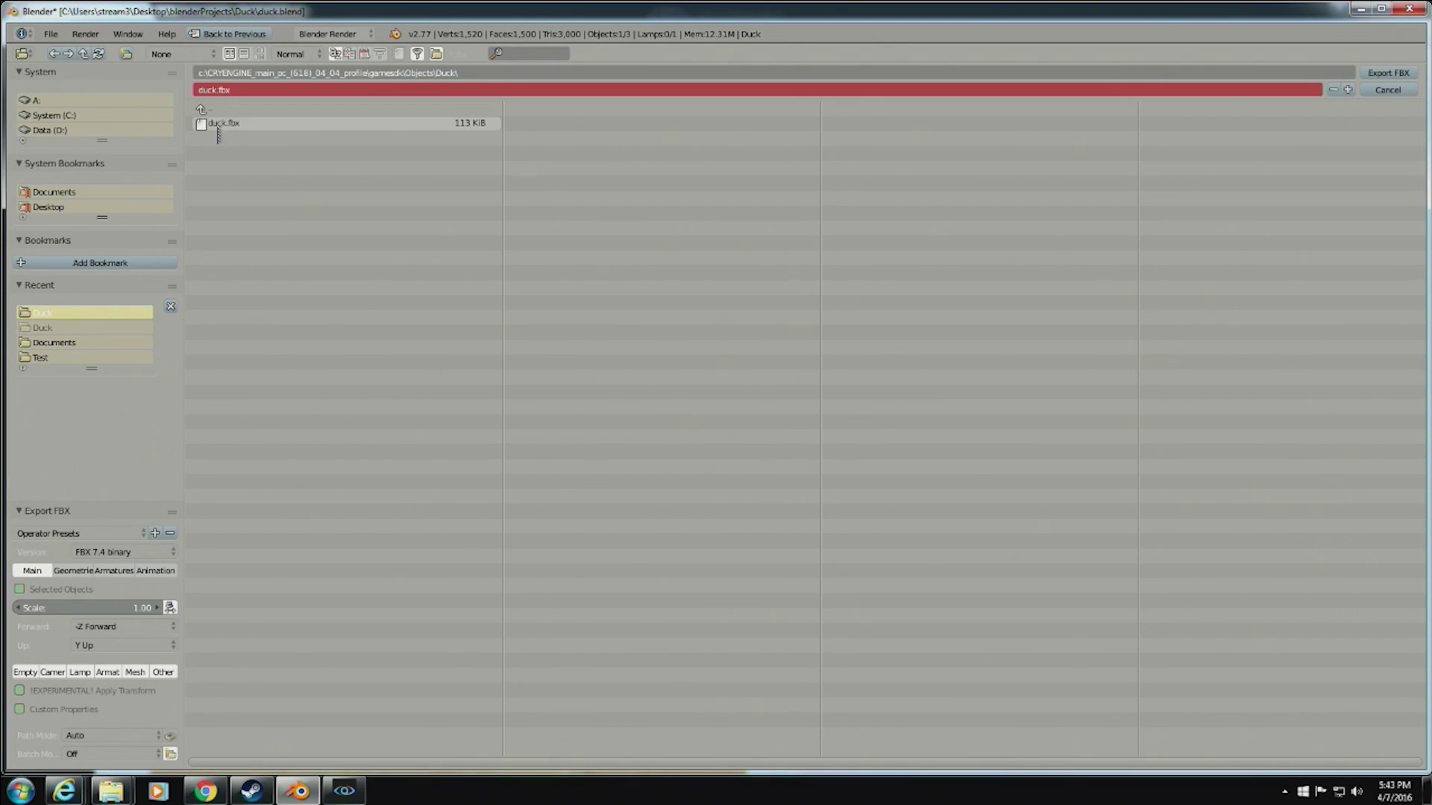
pyautogui.click(214, 90)
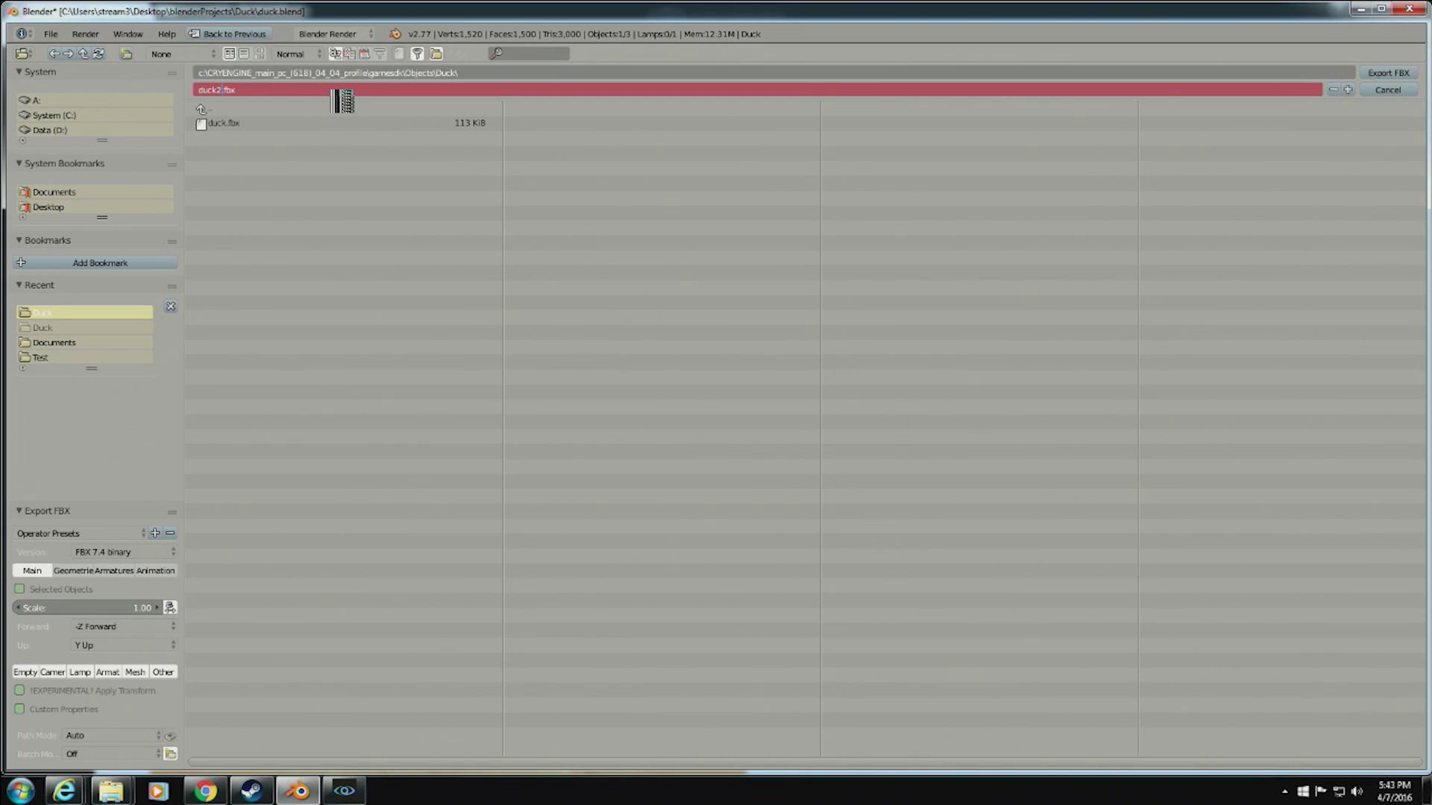
pyautogui.write('2')
pyautogui.press('Return')
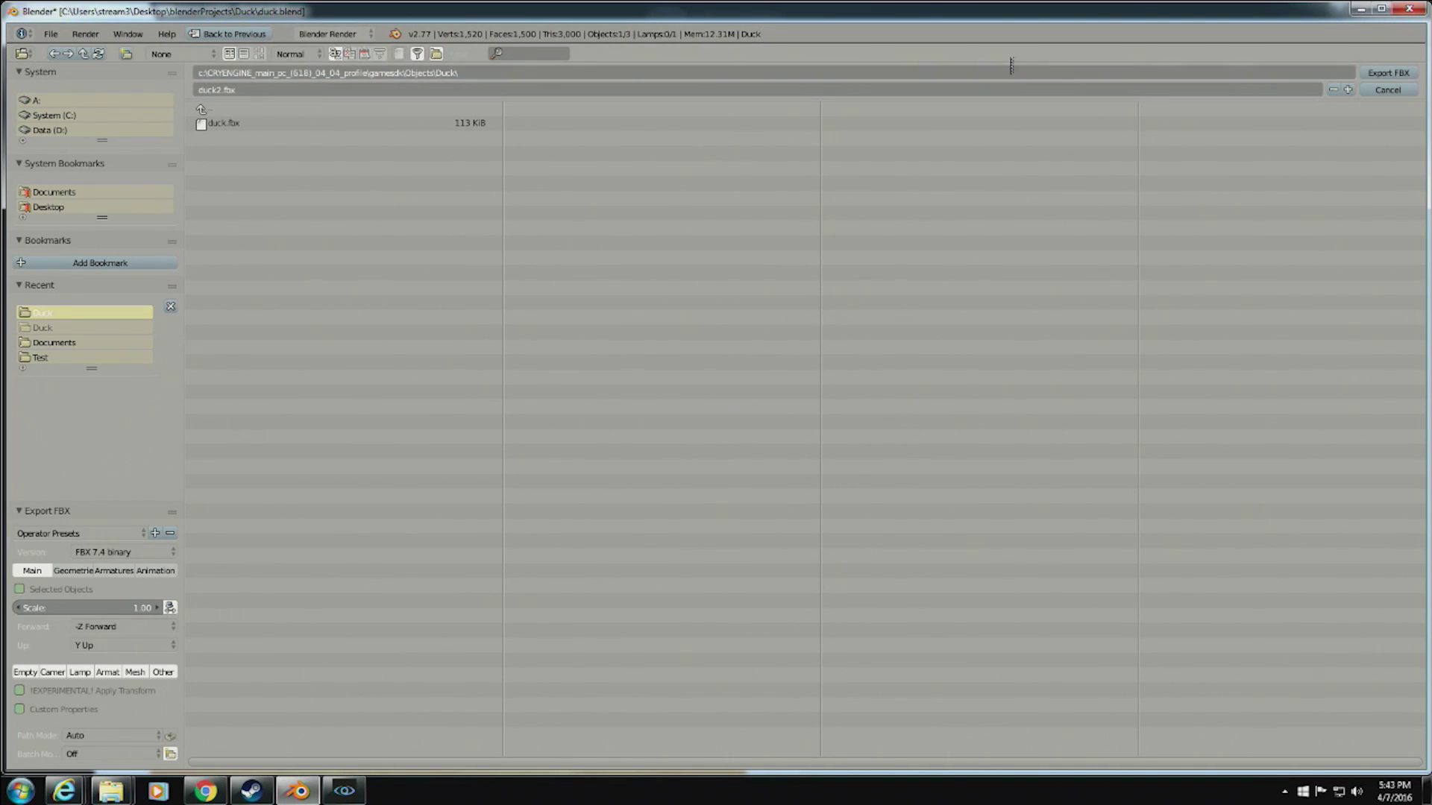
pyautogui.click(1378, 74)
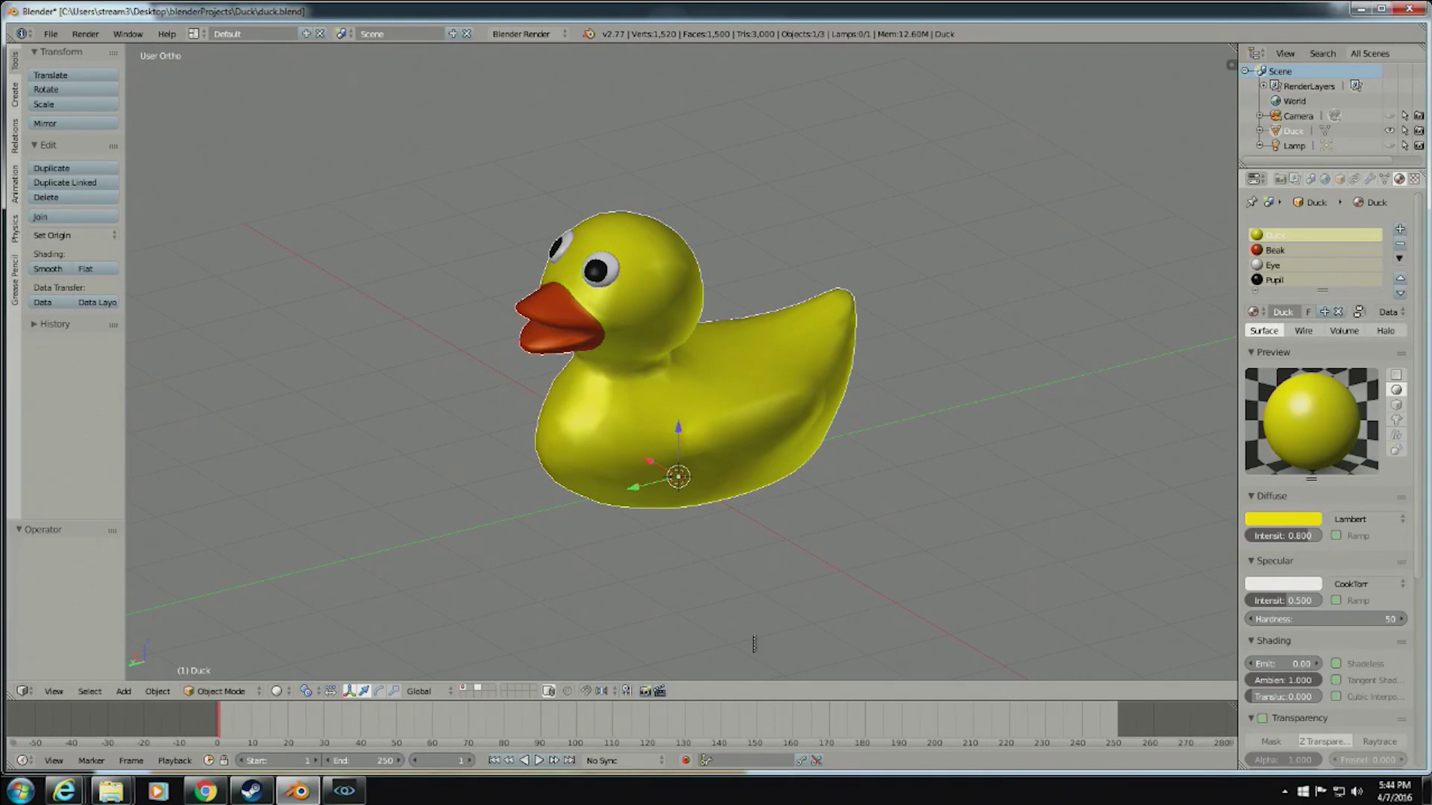
# Switch to CRYENGINE Sandbox and open the Mesh Importer.
pyautogui.click(344, 790)
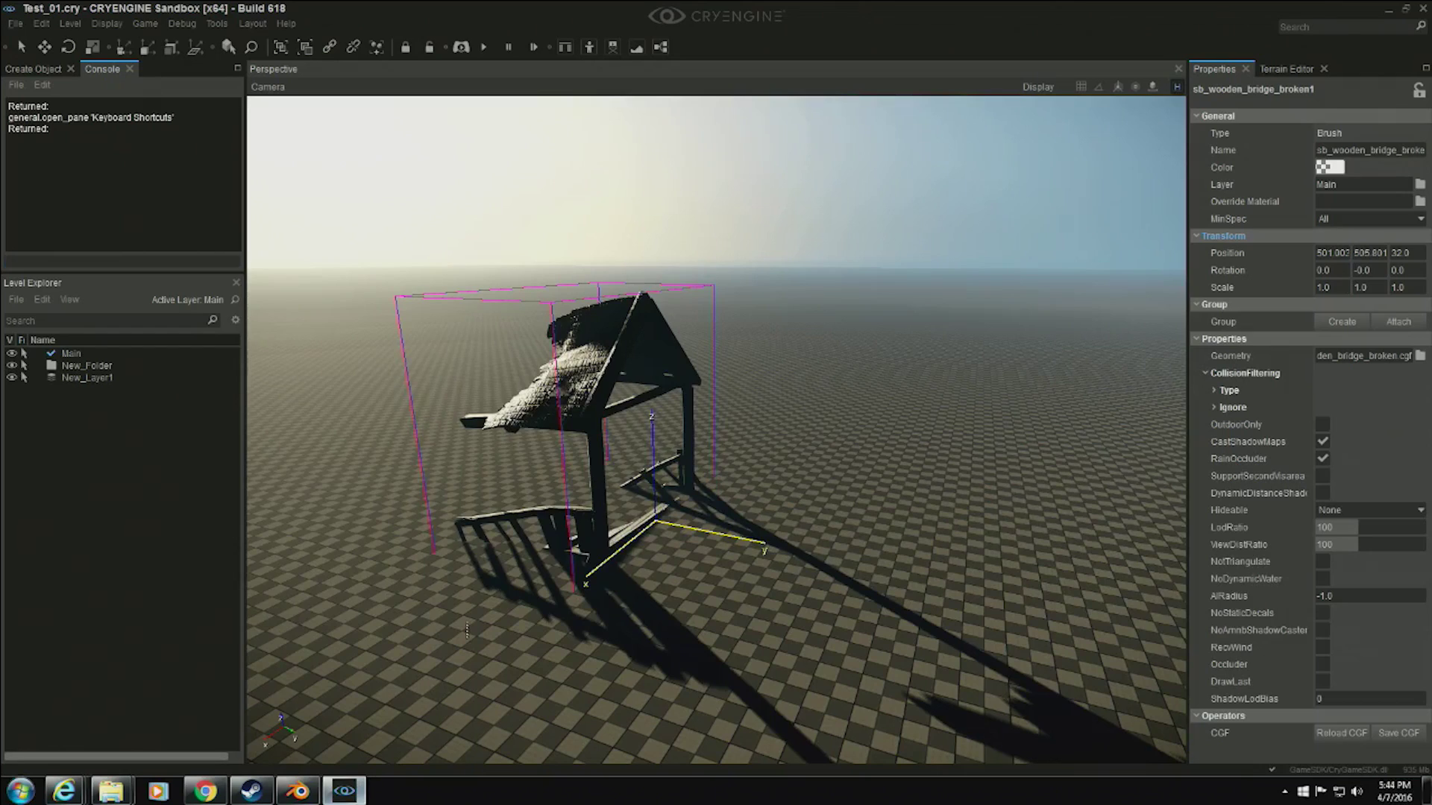
pyautogui.moveTo(675, 438); pyautogui.dragTo(692, 438, button='right')
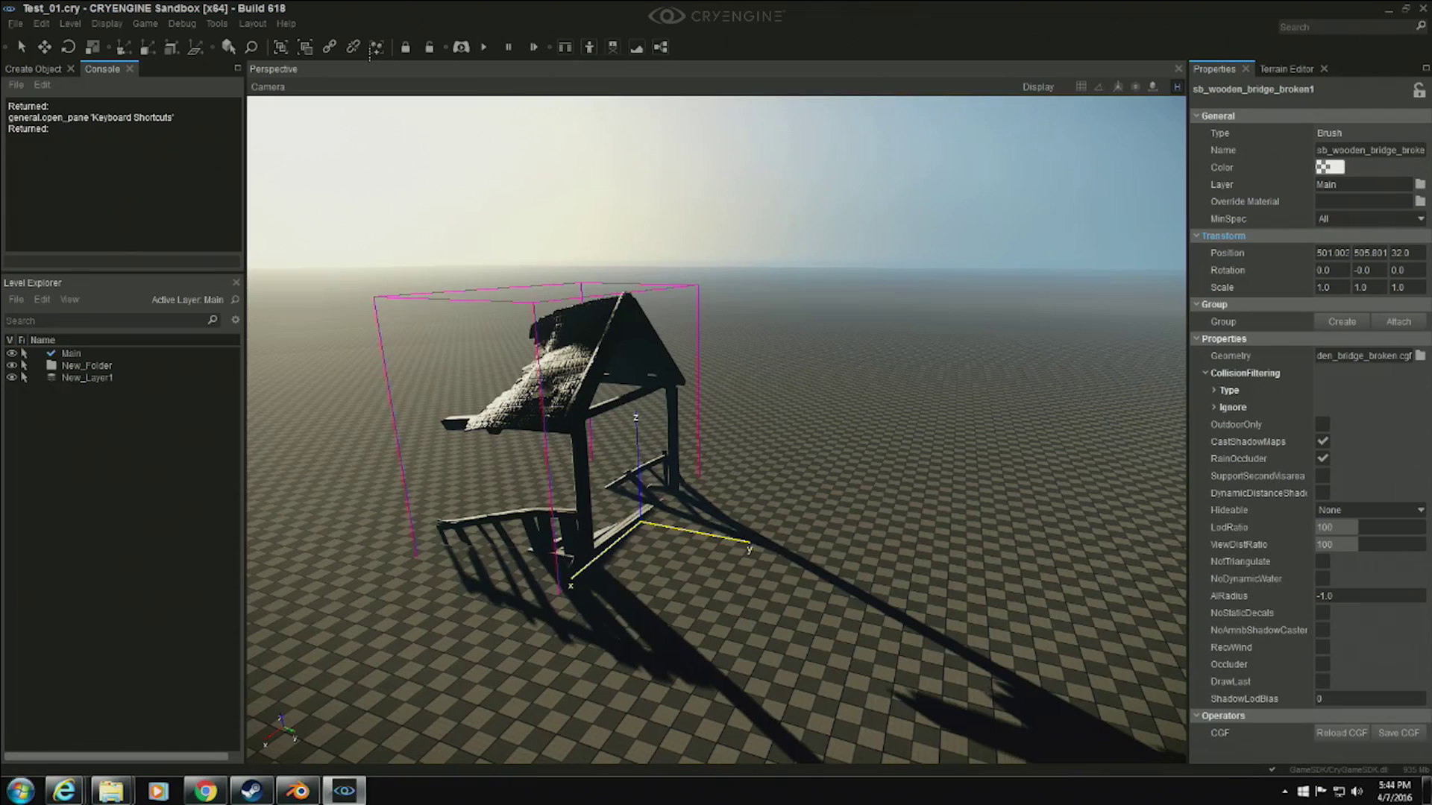
pyautogui.click(252, 23)
pyautogui.moveTo(217, 24)
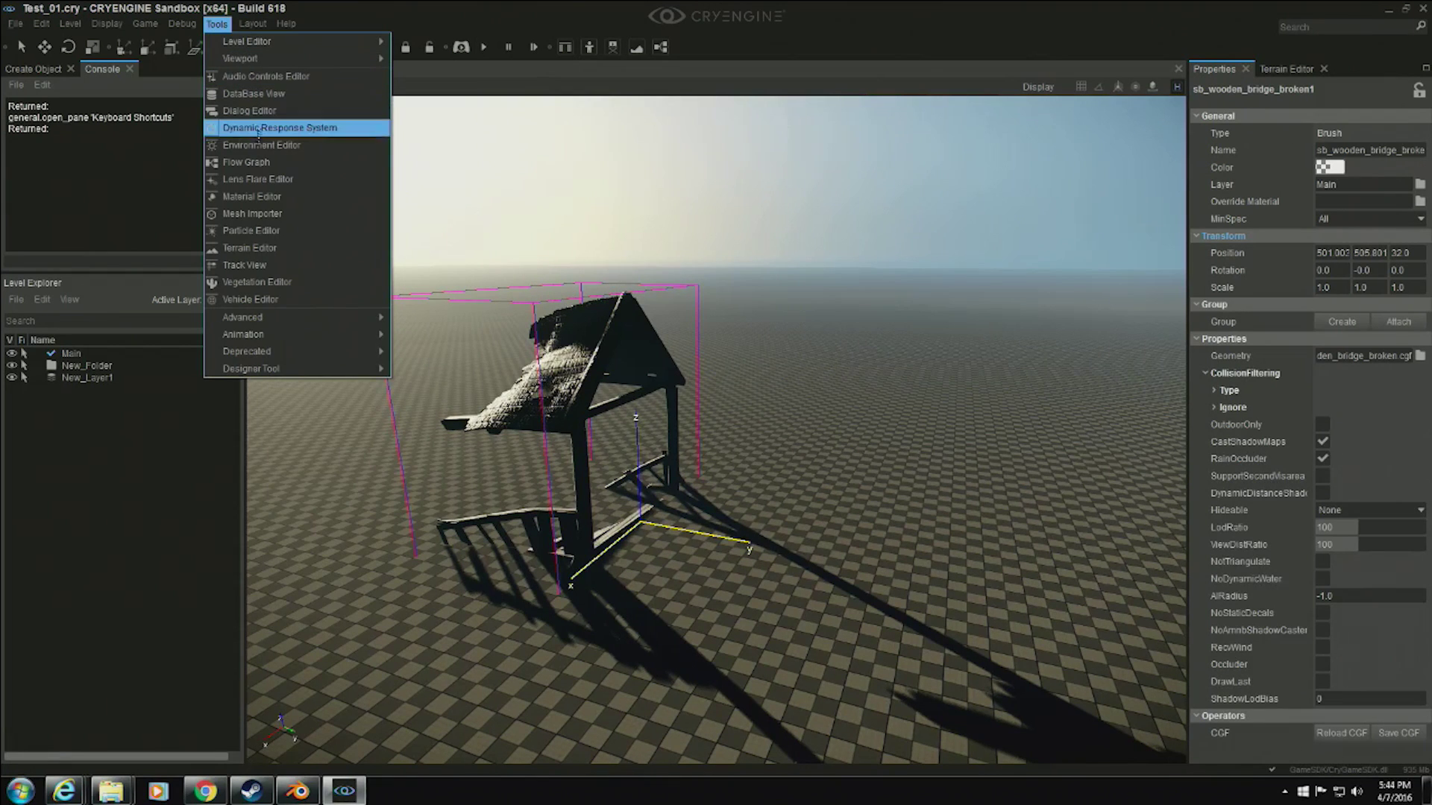
pyautogui.click(268, 214)
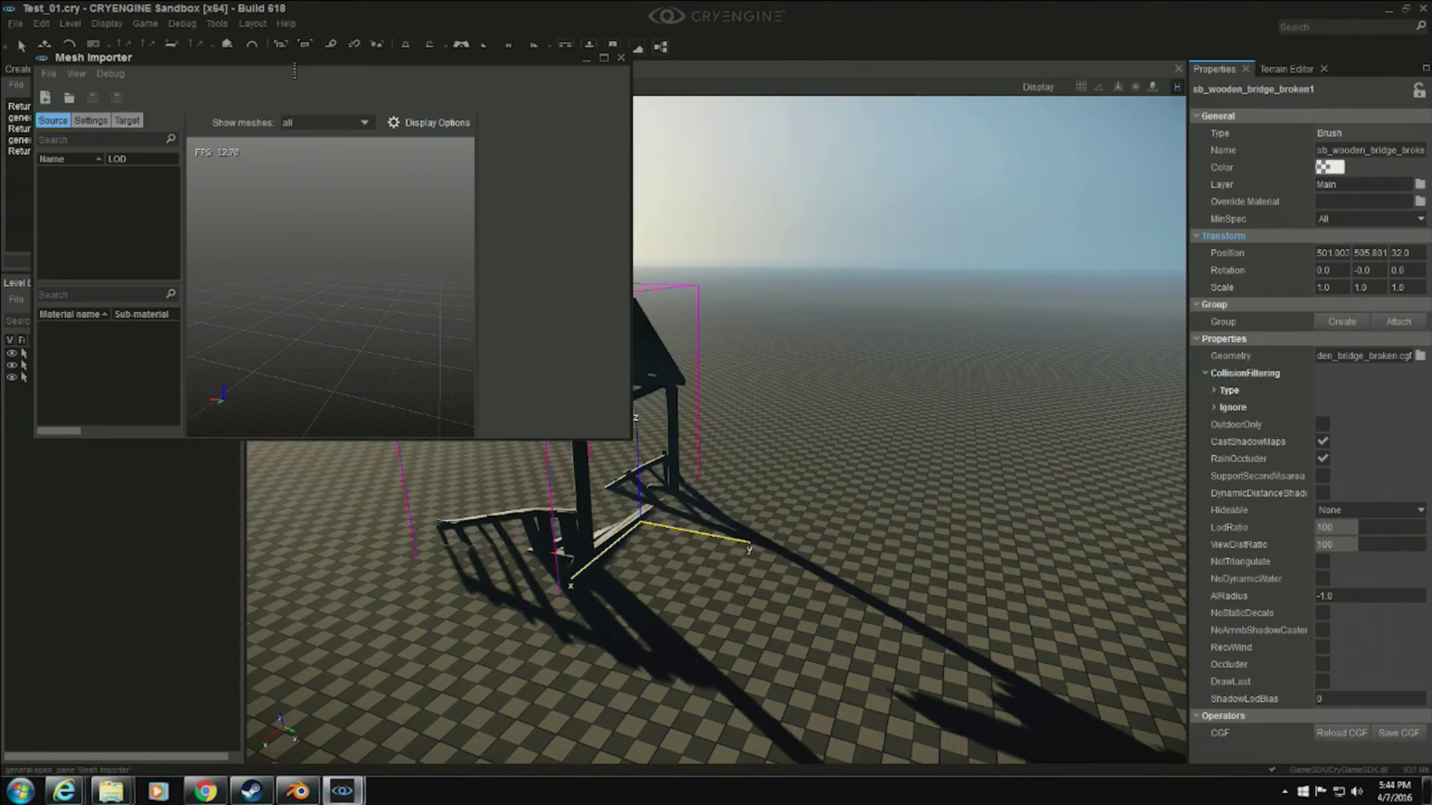
# Dock the Mesh Importer alongside Properties and Terrain Editor, and widen both it and its source list.
pyautogui.moveTo(373, 69); pyautogui.dragTo(1387, 384)
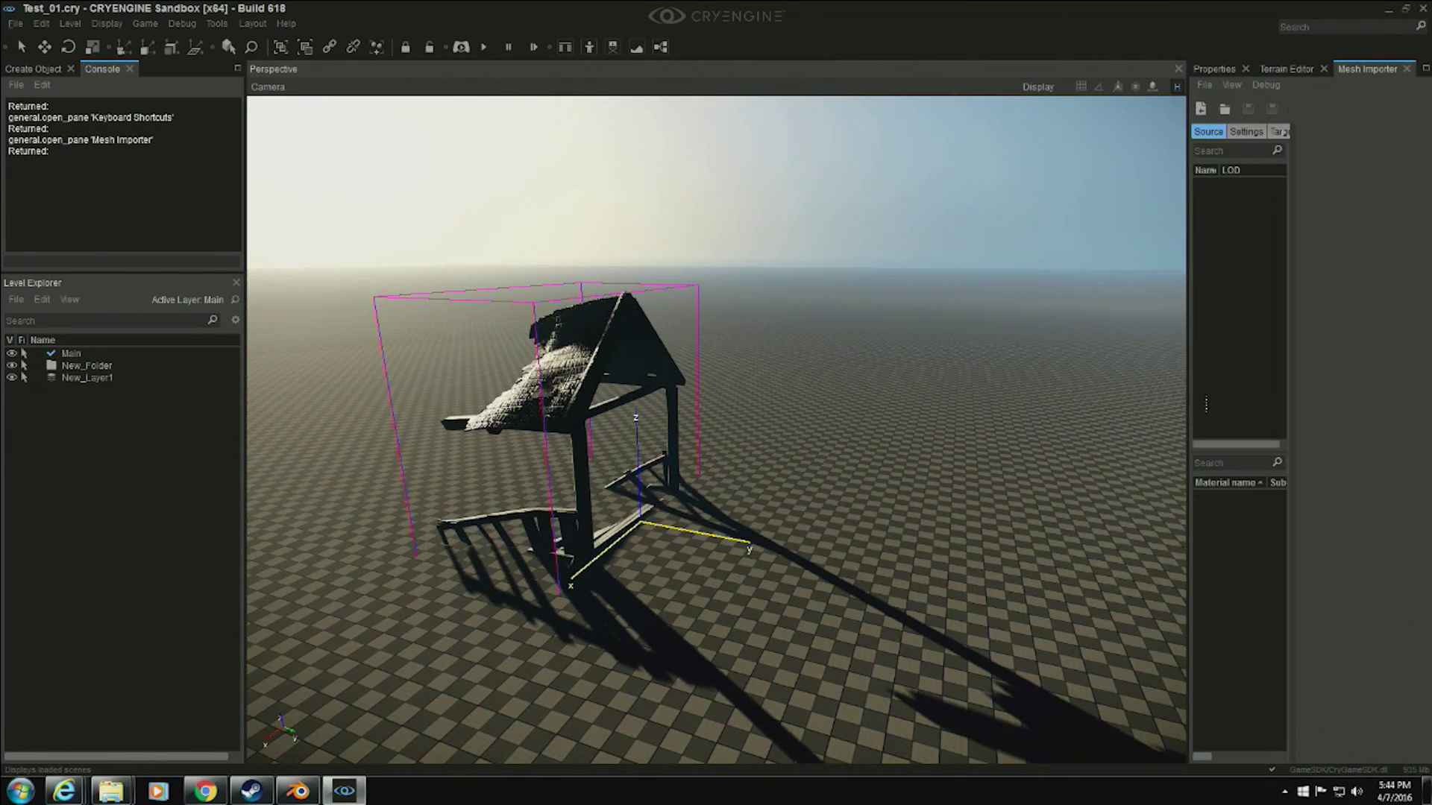
pyautogui.moveTo(1191, 410); pyautogui.dragTo(584, 371)
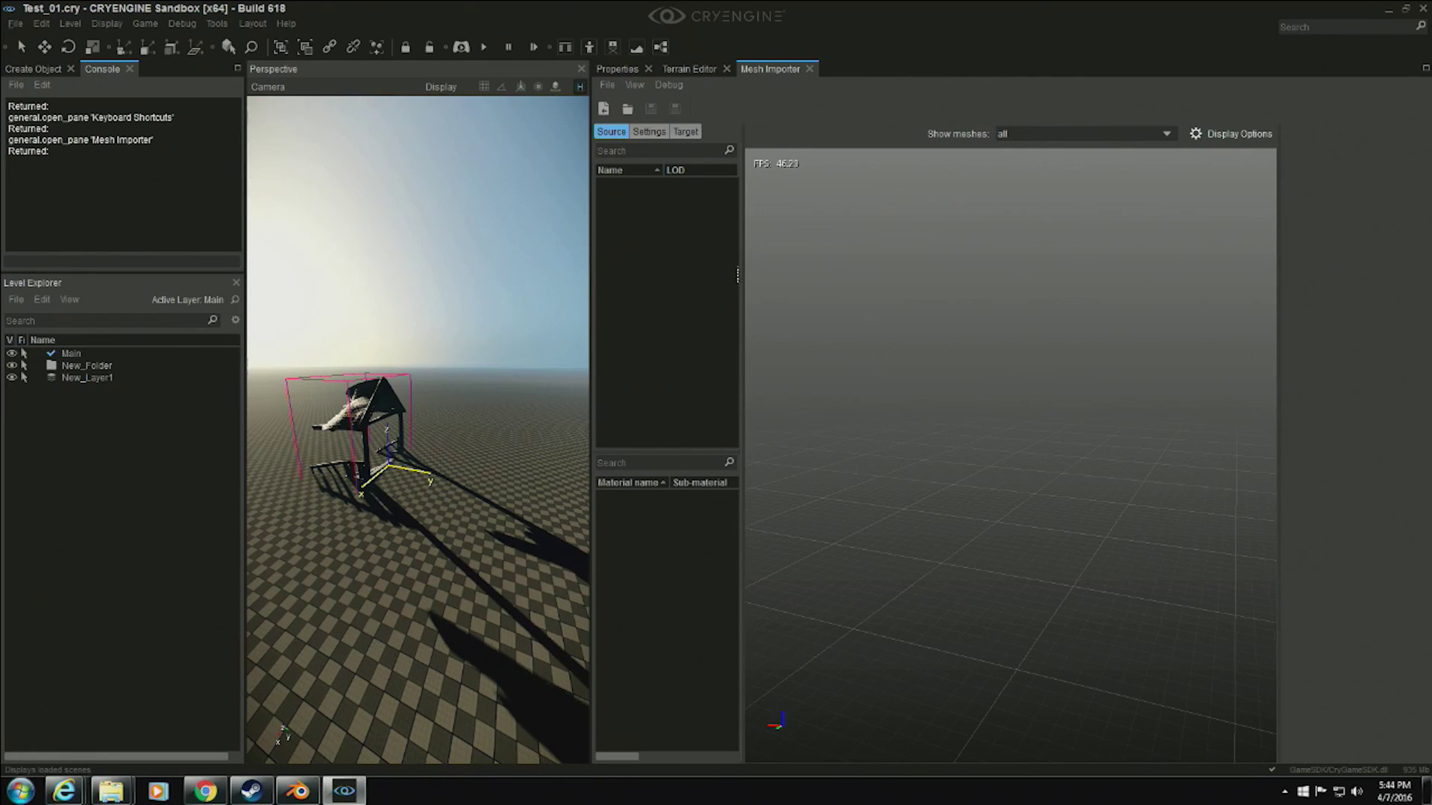
pyautogui.moveTo(740, 273); pyautogui.dragTo(835, 273)
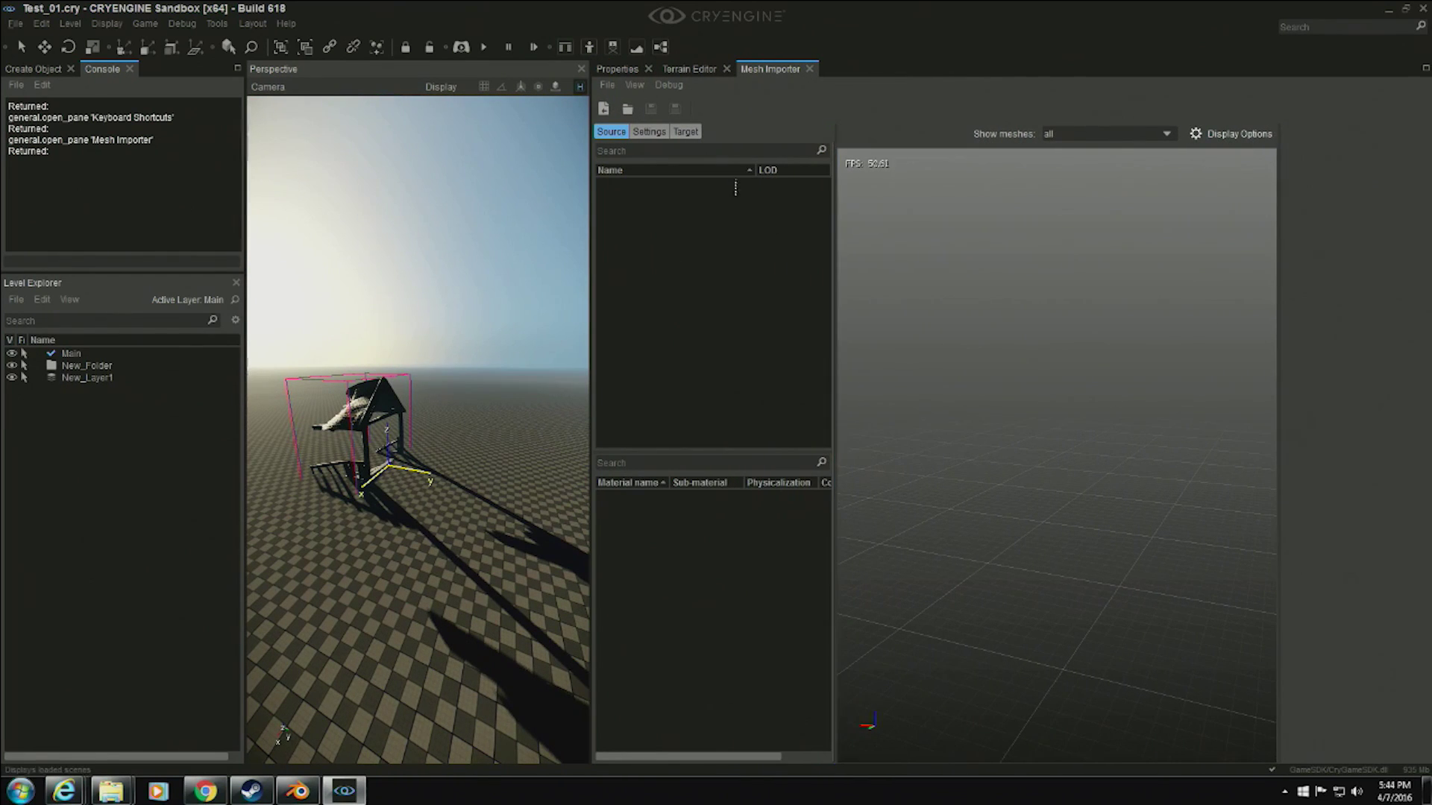
# Import duck2.fbx from the CRYENGINE build's gamesdk/Objects/Duck folder into the Mesh Importer.
pyautogui.click(602, 109)
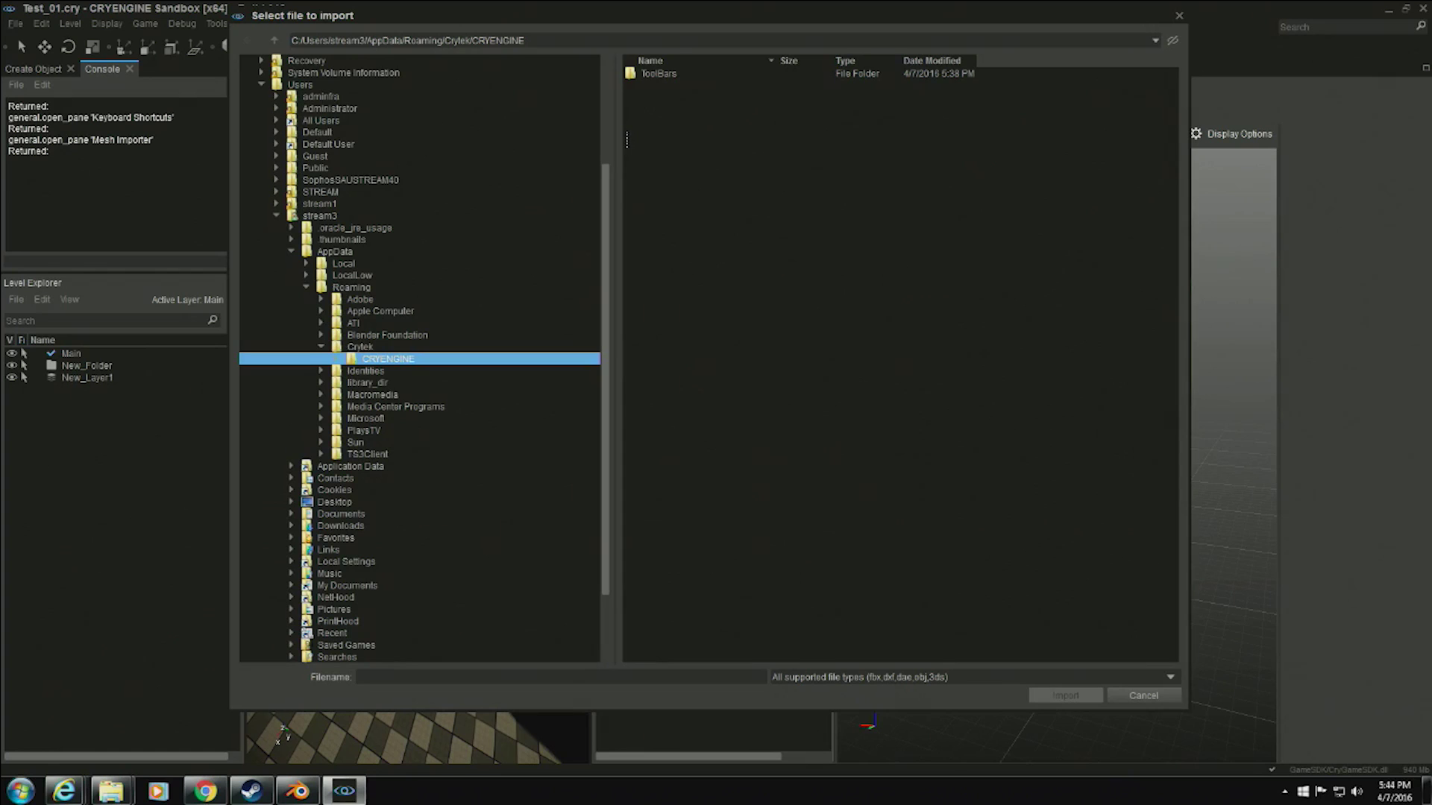
pyautogui.click(261, 85)
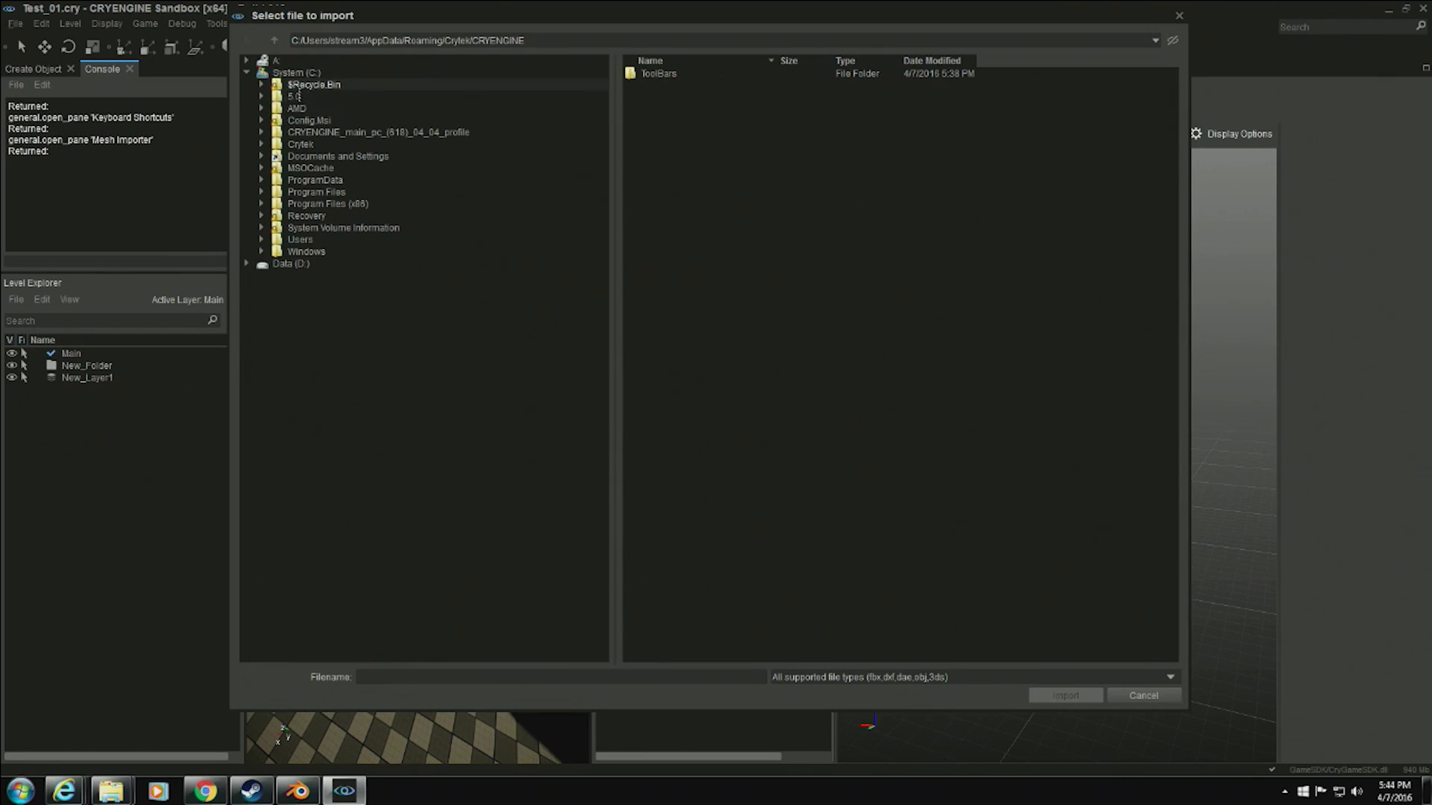
pyautogui.click(378, 133)
pyautogui.doubleClick(664, 121)
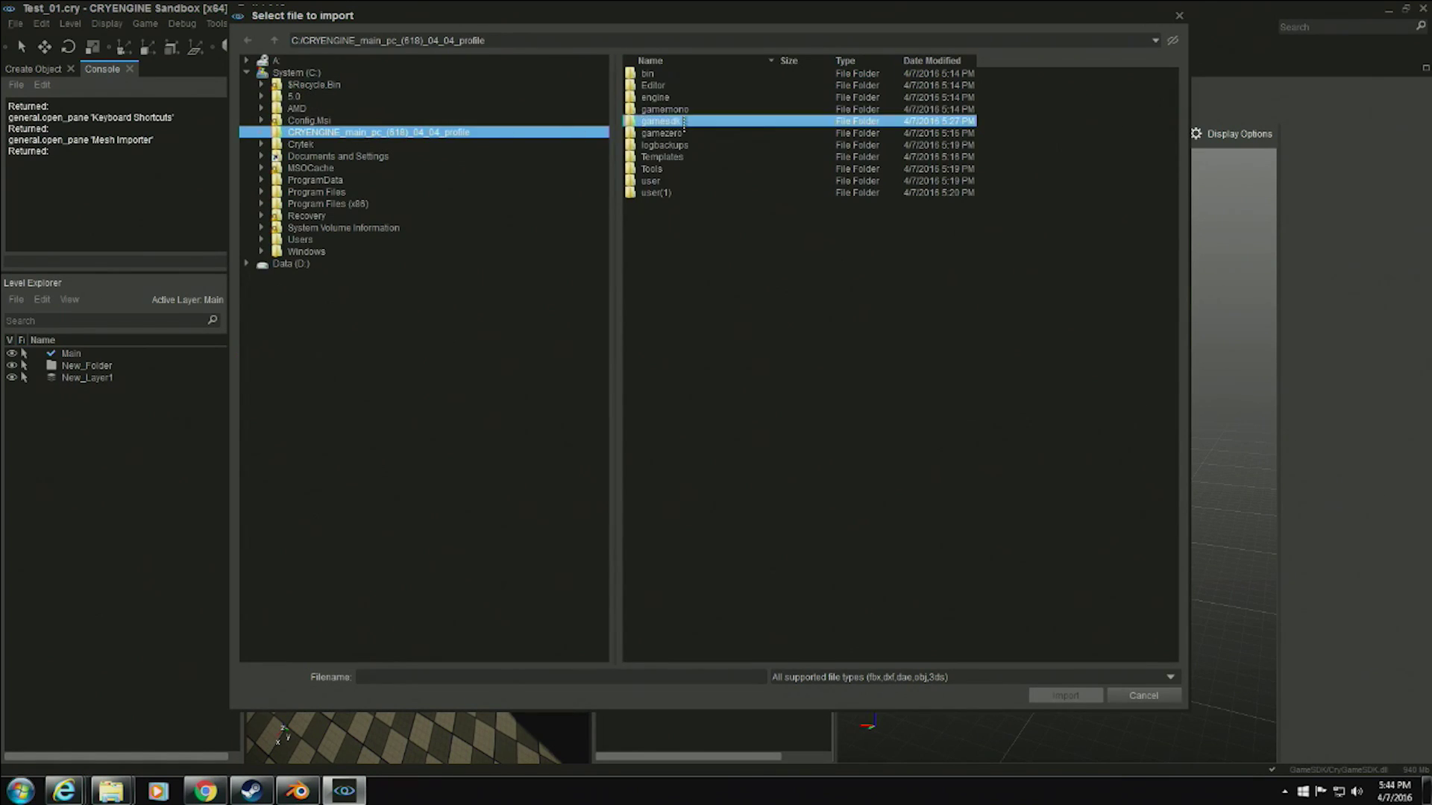
pyautogui.doubleClick(656, 133)
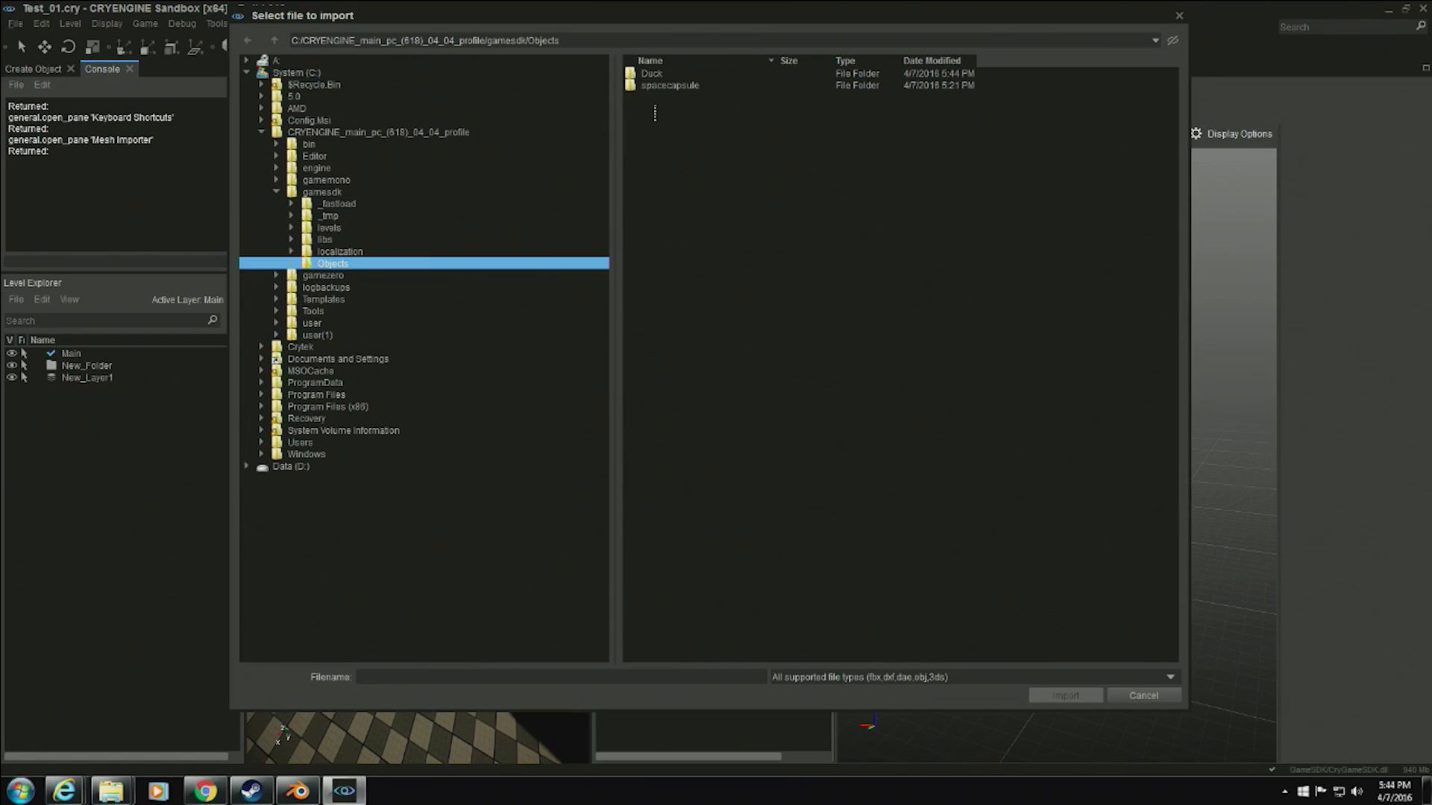
pyautogui.doubleClick(647, 74)
pyautogui.click(670, 86)
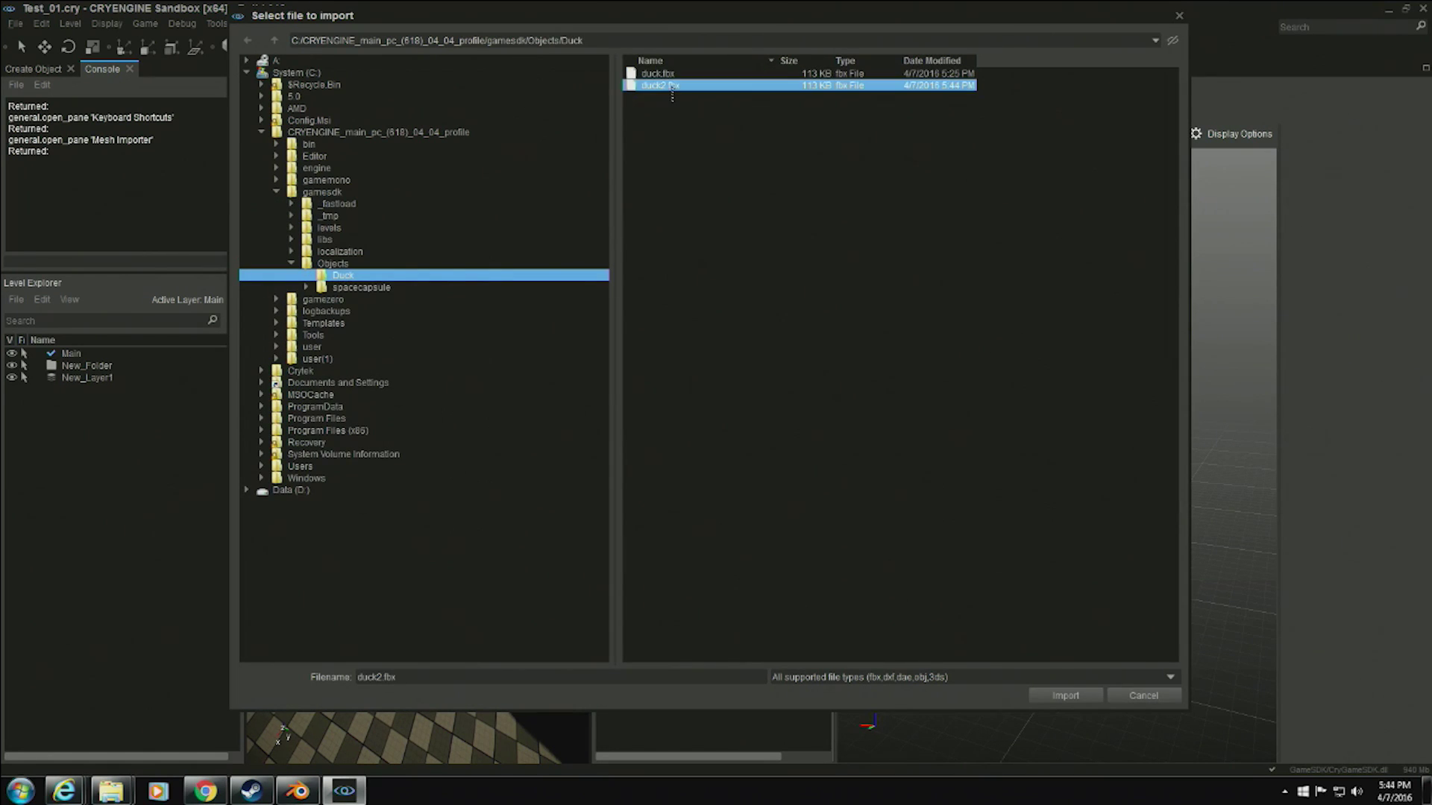
pyautogui.click(1065, 695)
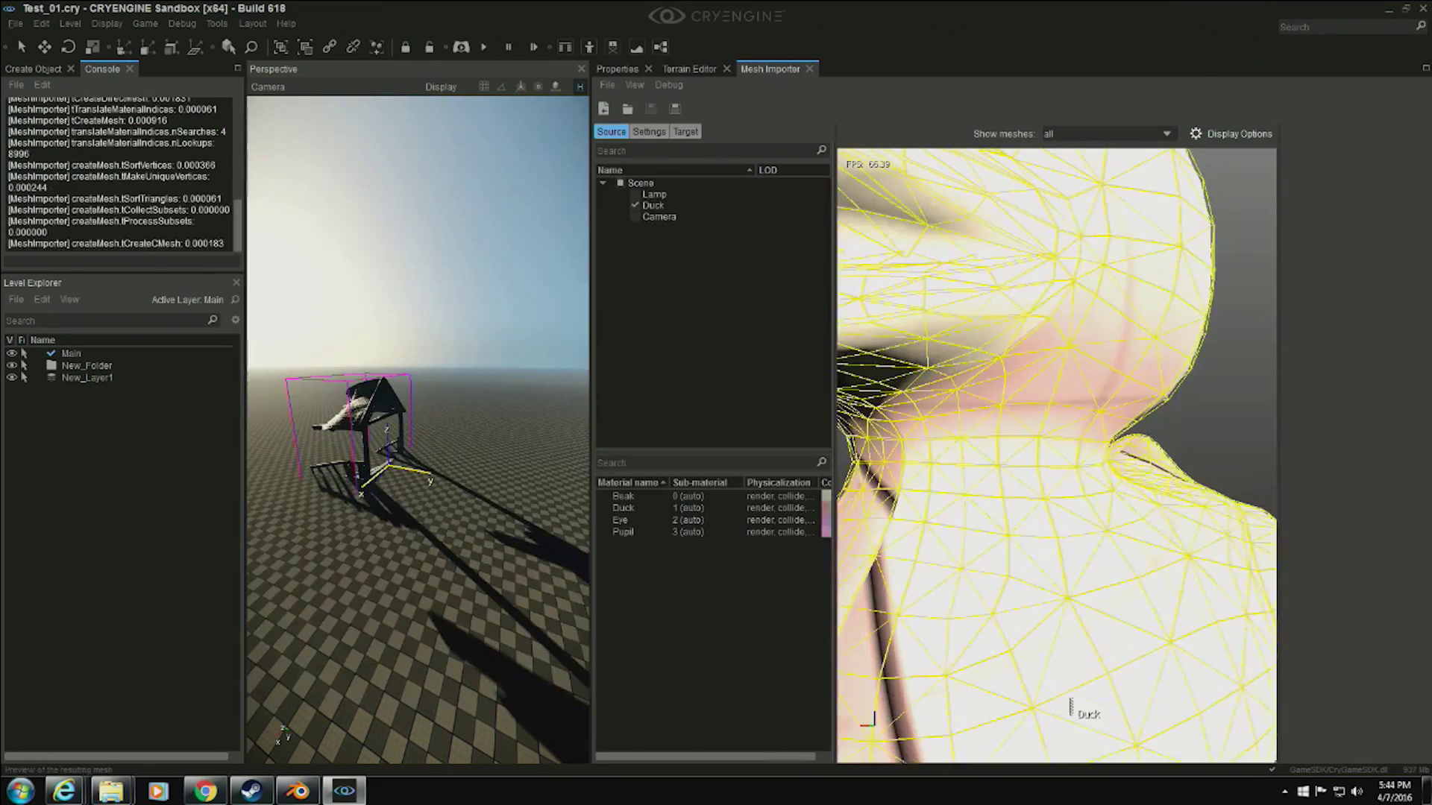
# Enable Show RC Mesh in the Mesh Importer's display options to preview the compiled duck mesh.
pyautogui.scroll(-10, 1018, 544)
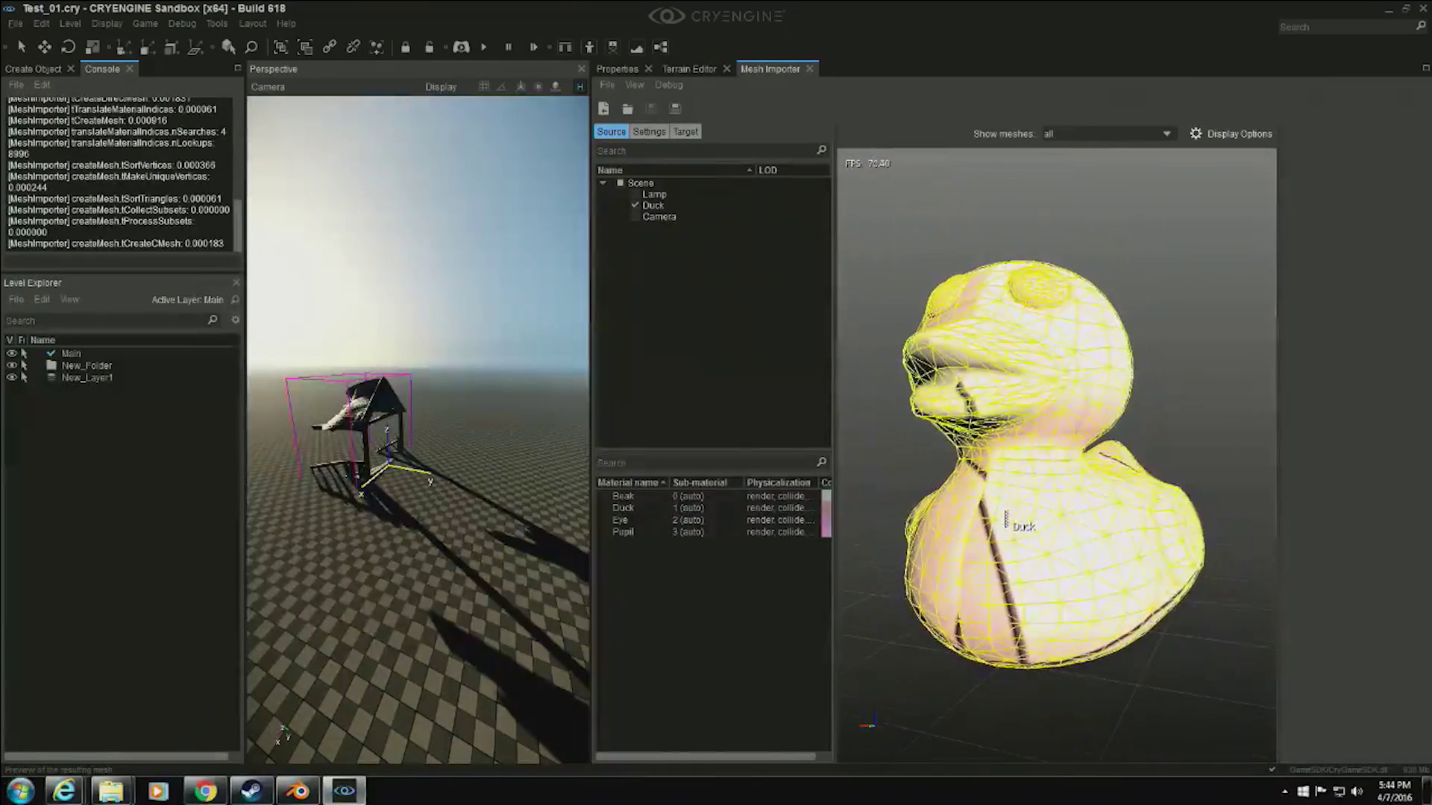
pyautogui.click(1230, 133)
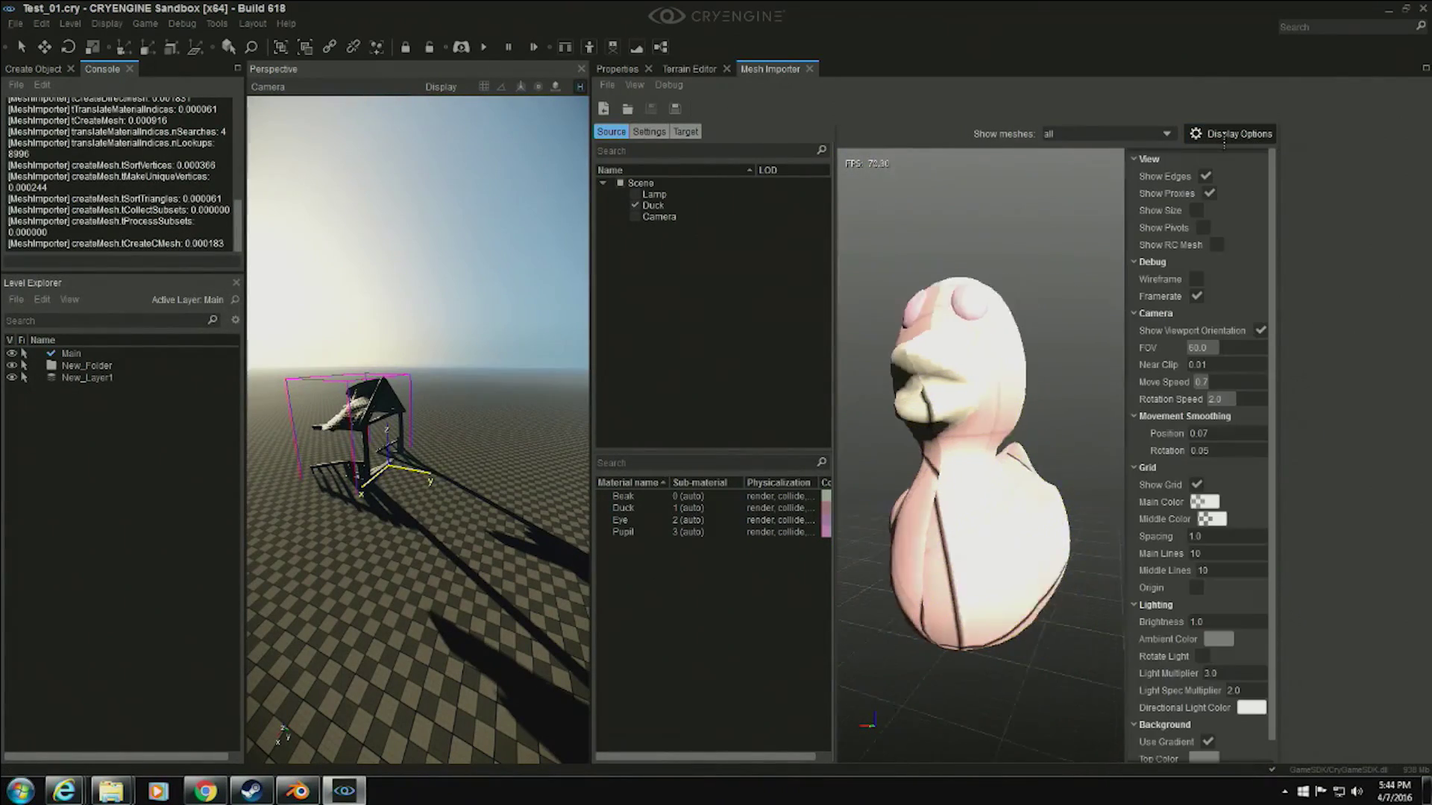
pyautogui.click(1215, 245)
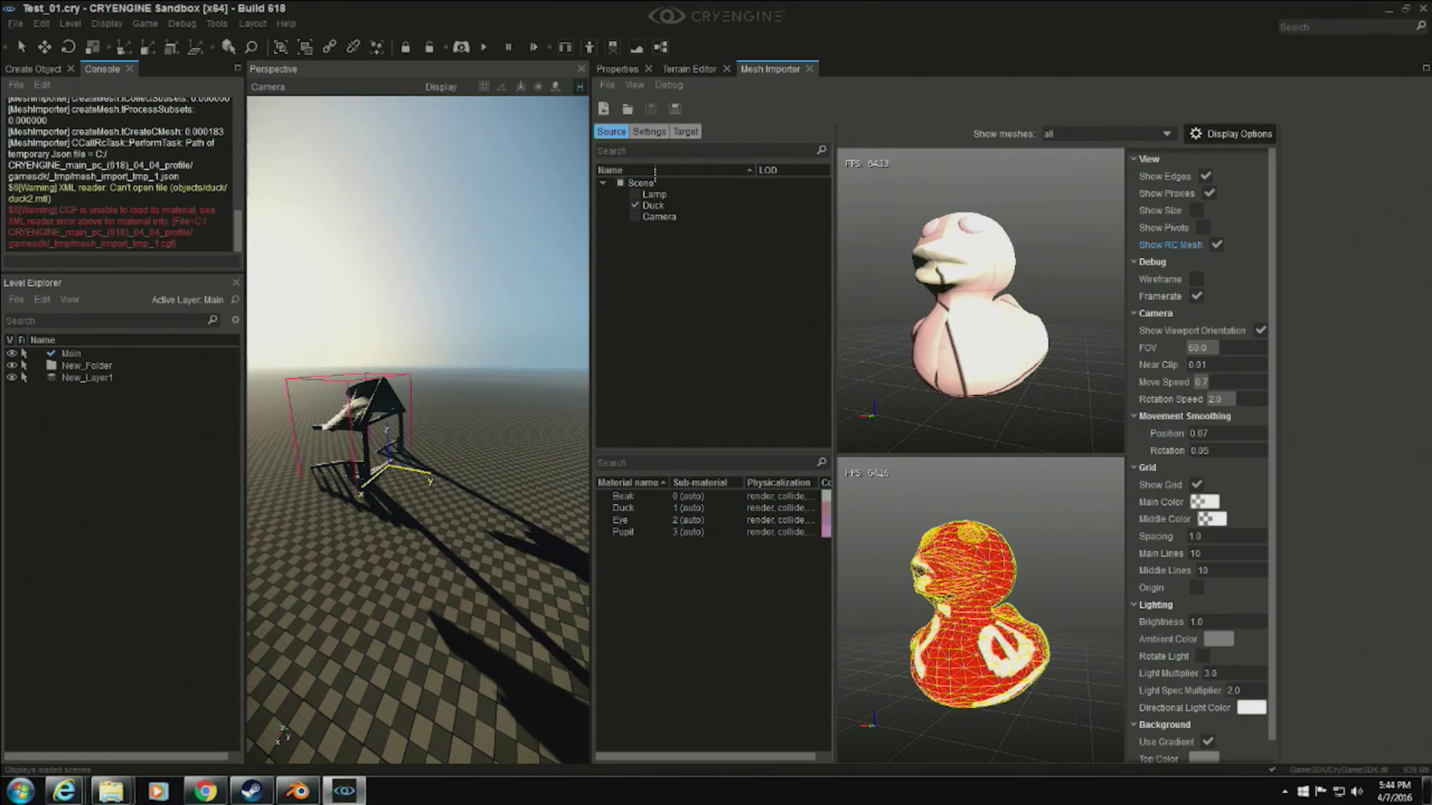
# Assign the duck.mtl material from gamesdk/Objects/Duck to the imported duck mesh and start saving the mesh.
pyautogui.click(654, 134)
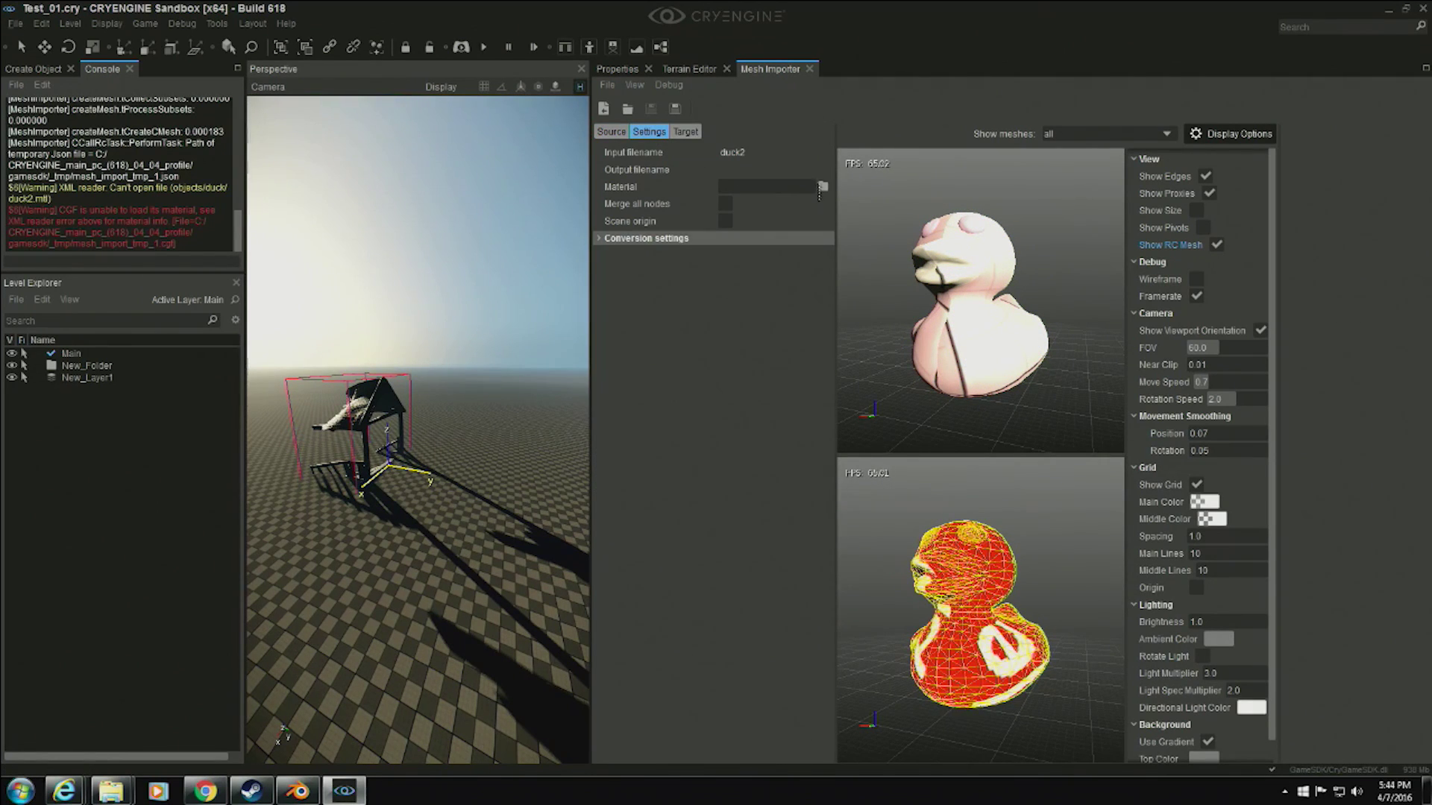
pyautogui.click(821, 188)
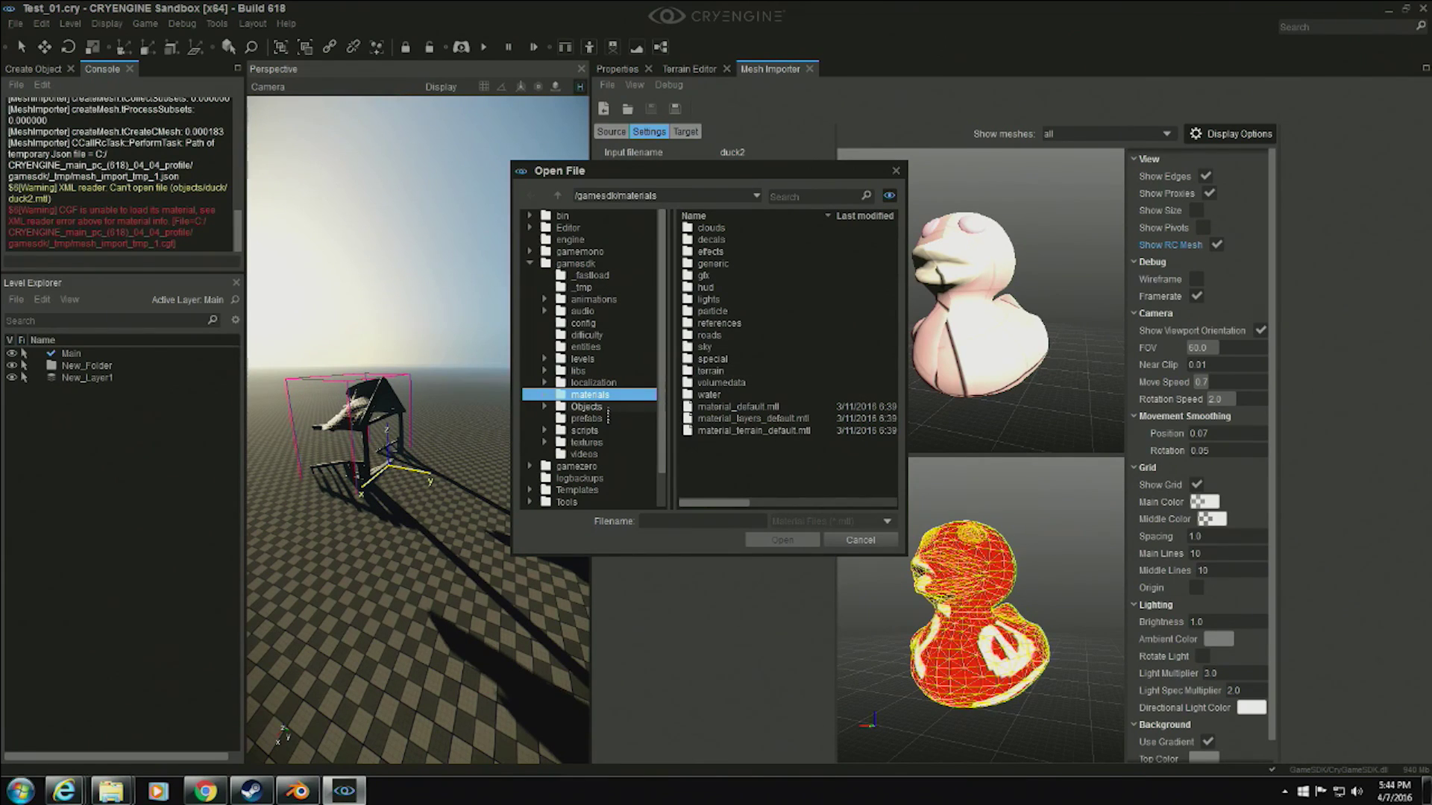
pyautogui.click(589, 407)
pyautogui.click(712, 265)
pyautogui.doubleClick(713, 266)
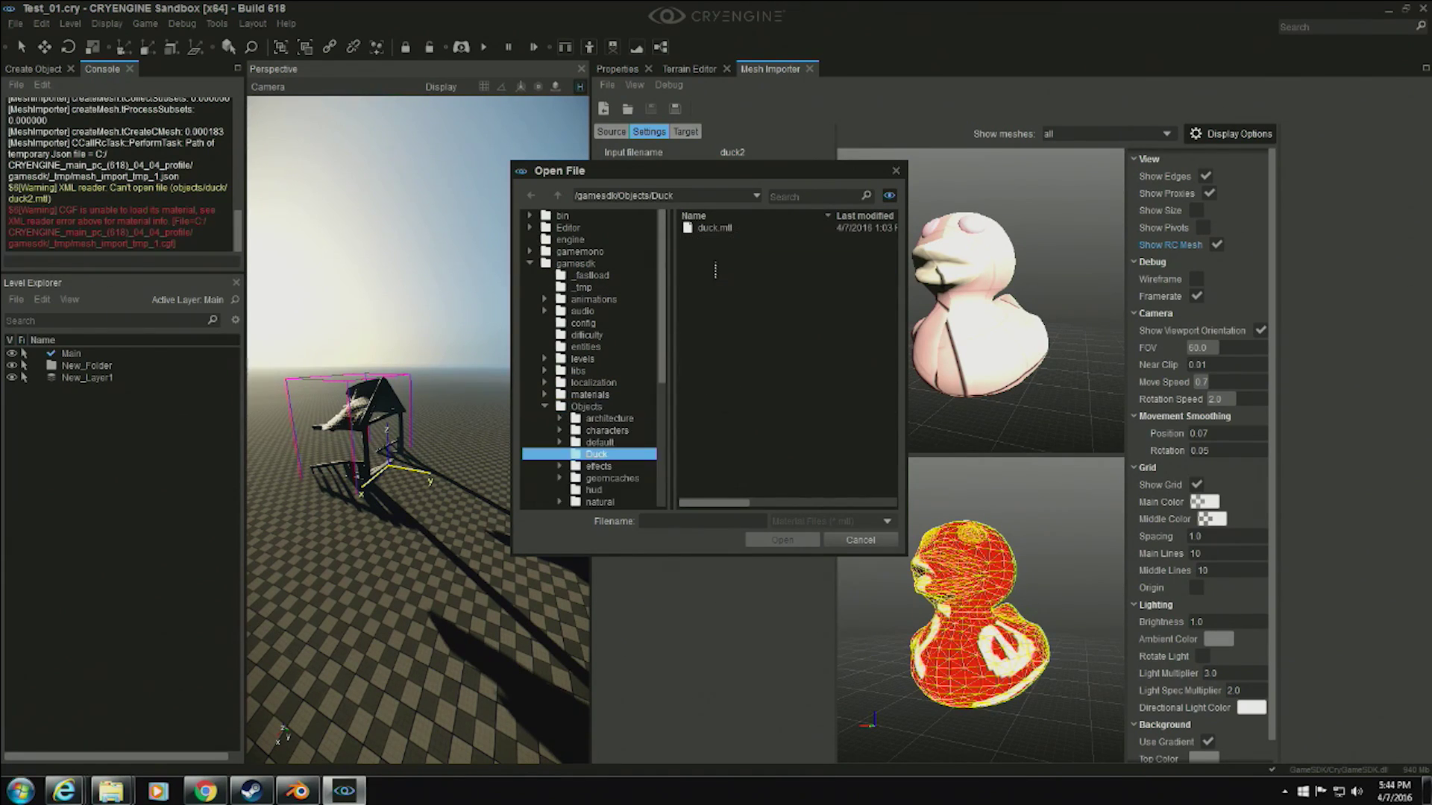
pyautogui.click(708, 227)
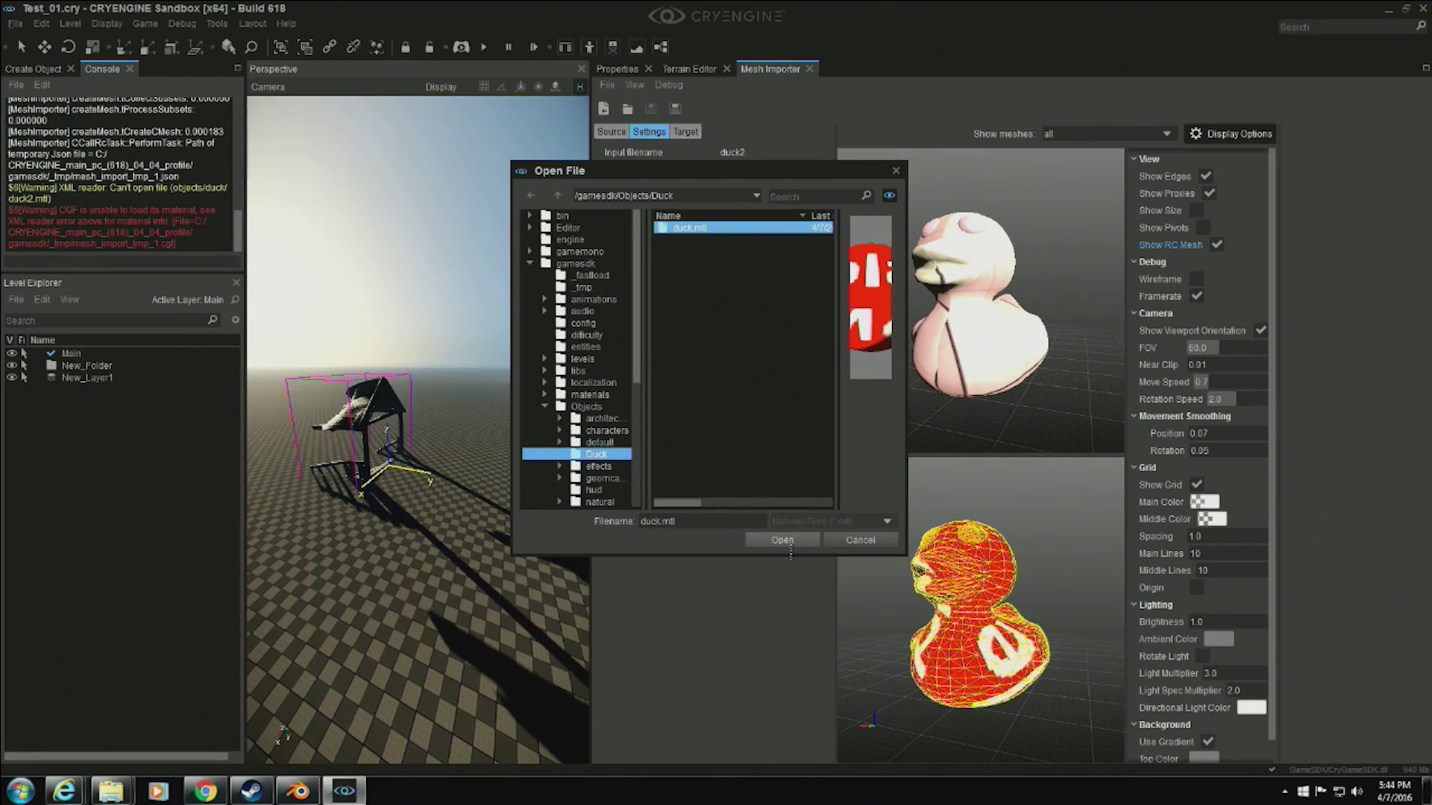
pyautogui.click(789, 542)
pyautogui.moveTo(984, 603); pyautogui.dragTo(985, 598, button='right')
pyautogui.moveTo(985, 596); pyautogui.dragTo(983, 588)
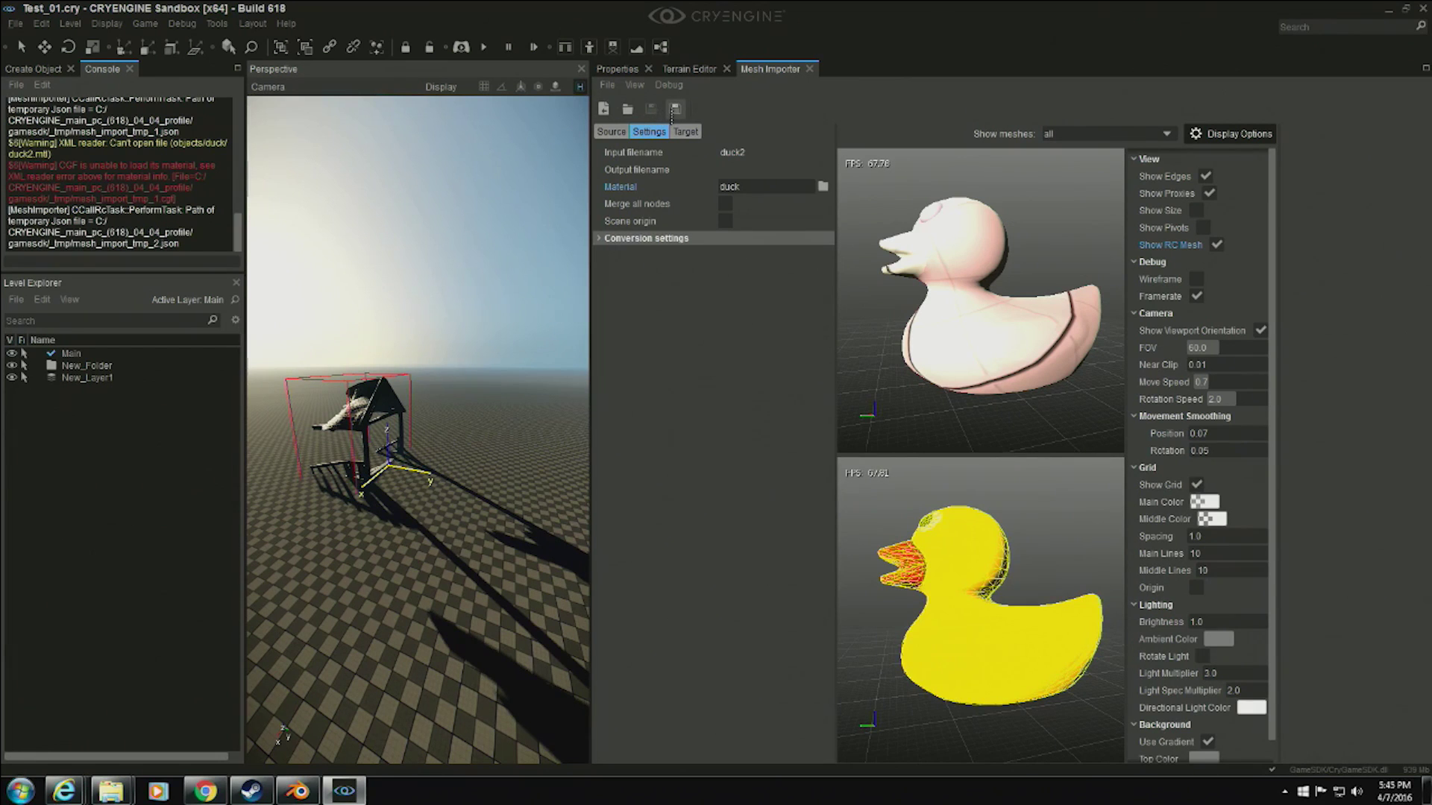
pyautogui.click(675, 109)
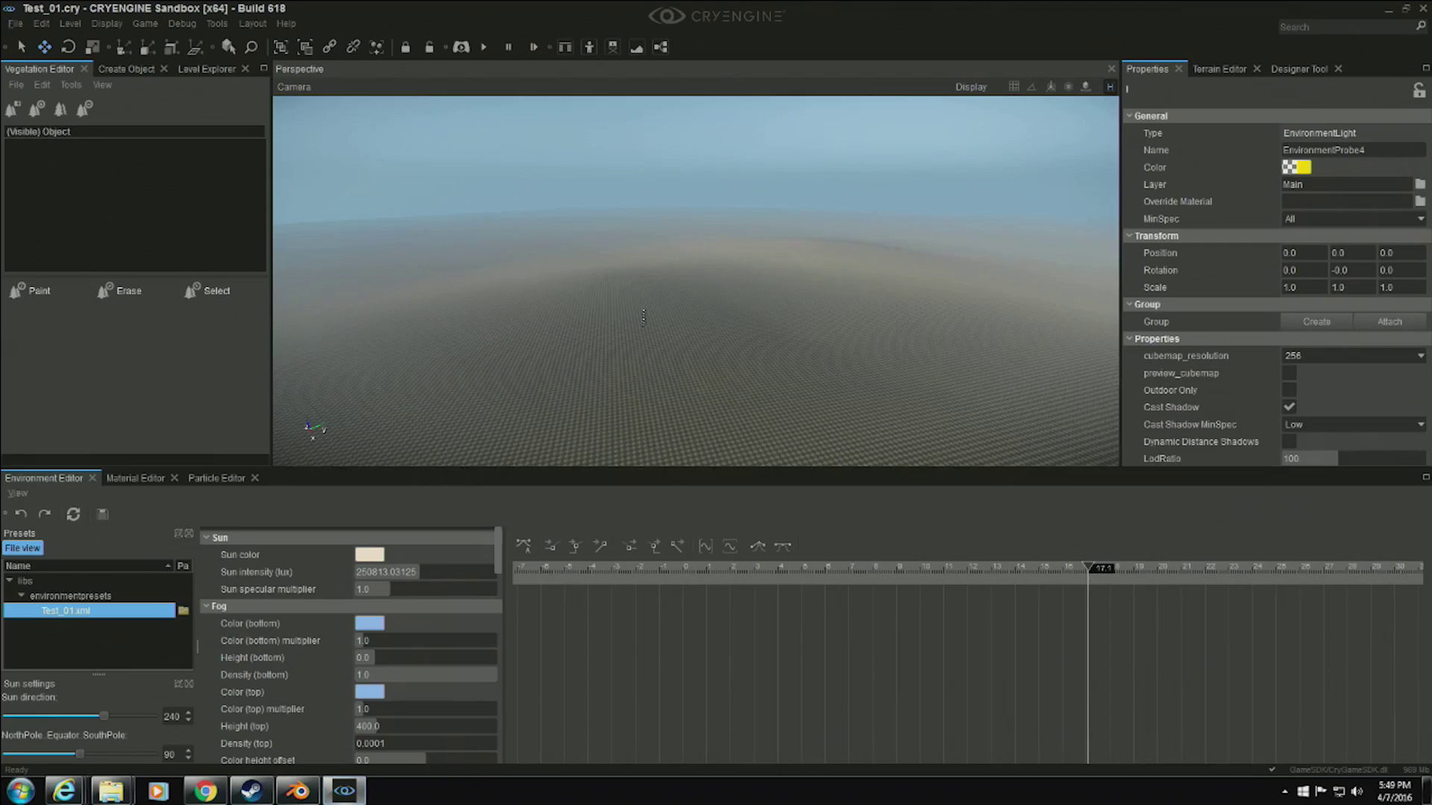
# Move the level's time of day to about 17.6 on the Environment Editor timeline.
pyautogui.click(643, 317)
pyautogui.moveTo(1089, 578)
pyautogui.mouseDown()
pyautogui.moveTo(1125, 580)
pyautogui.moveTo(1102, 582)
pyautogui.mouseUp()
pyautogui.click(730, 337)
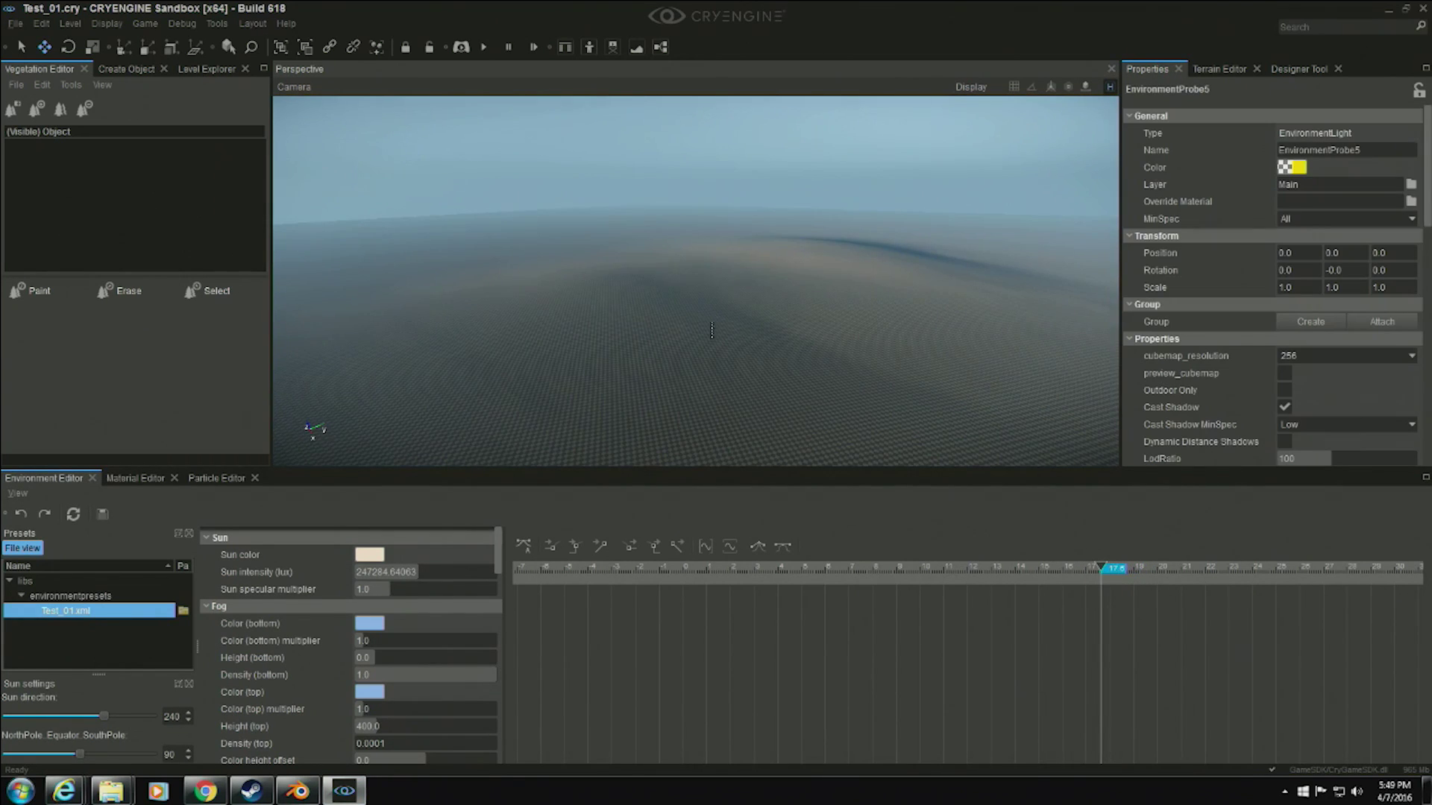
pyautogui.moveTo(730, 337); pyautogui.dragTo(710, 330, button='right')
pyautogui.click(1017, 112)
# Activate the Raise/Lower terrain sculpting brush and enlarge its outside radius.
pyautogui.click(1219, 68)
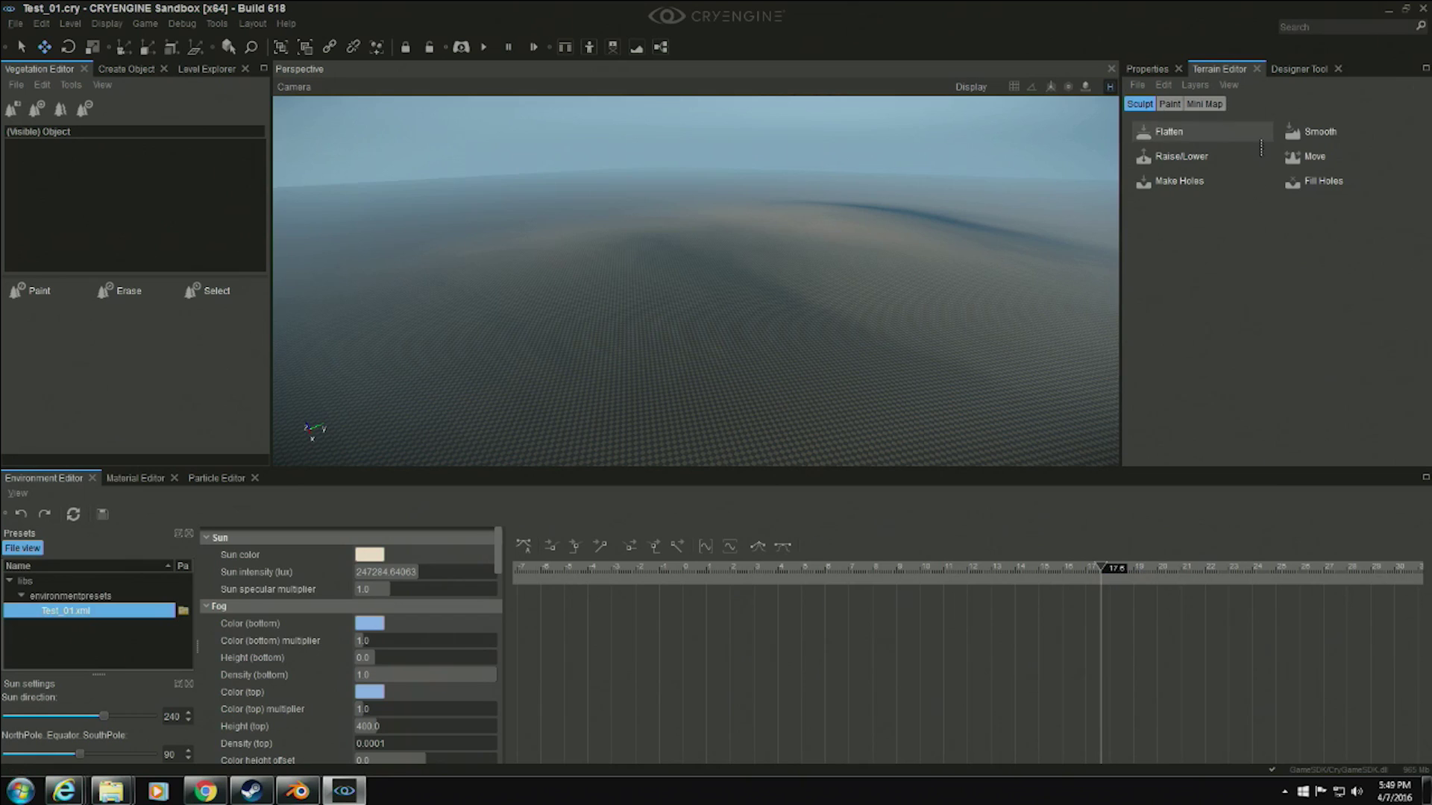
pyautogui.click(1178, 156)
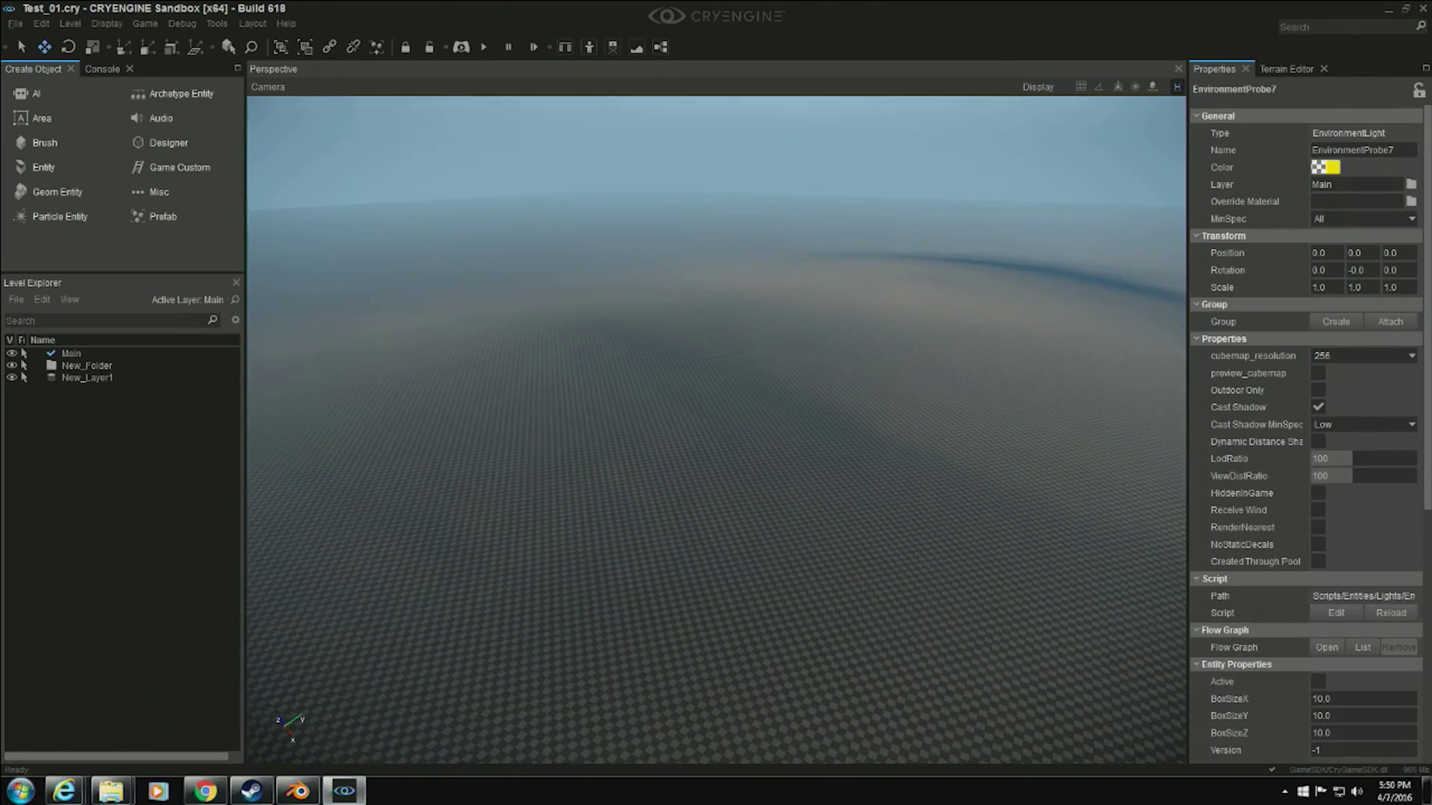
pyautogui.click(1154, 246)
pyautogui.click(1286, 69)
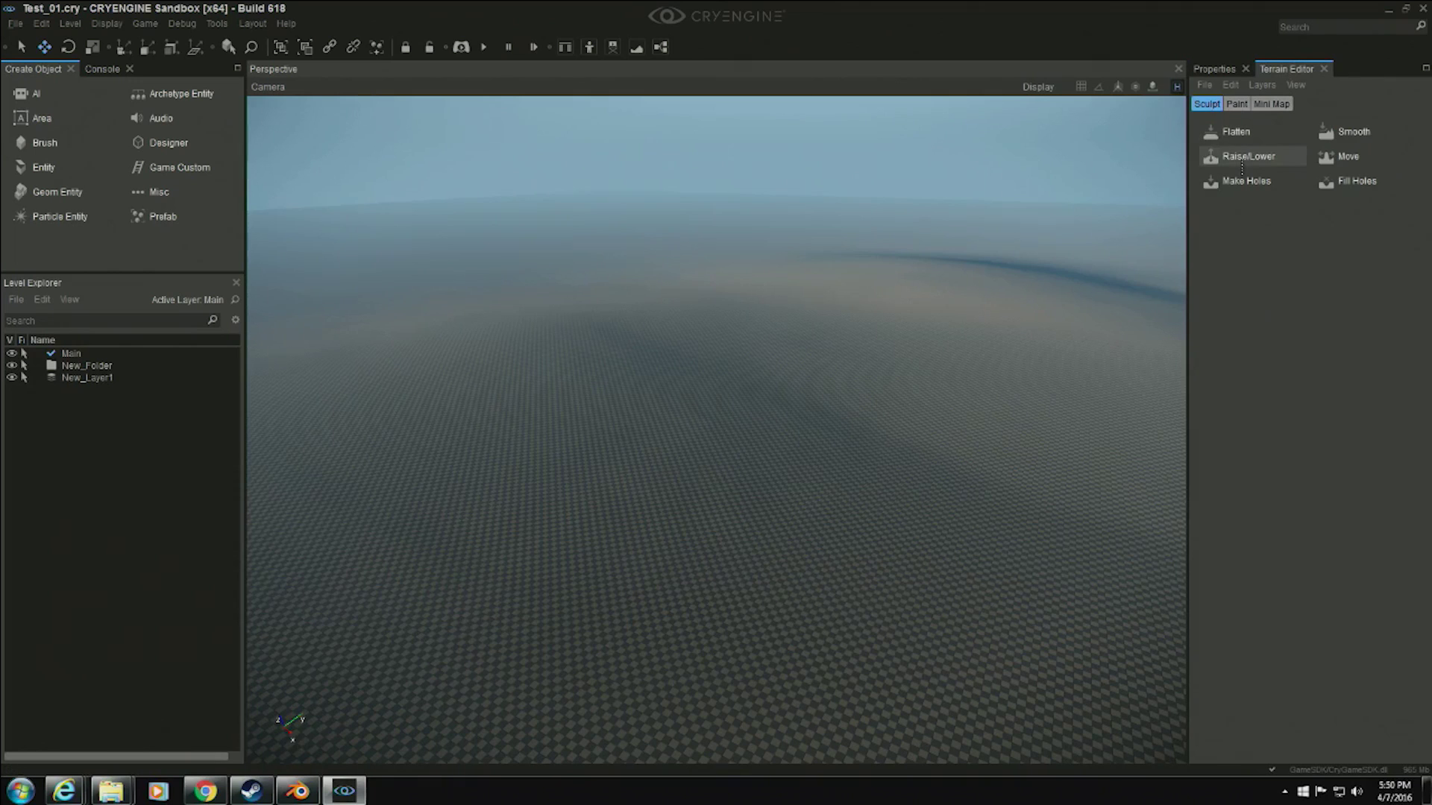
pyautogui.click(1237, 160)
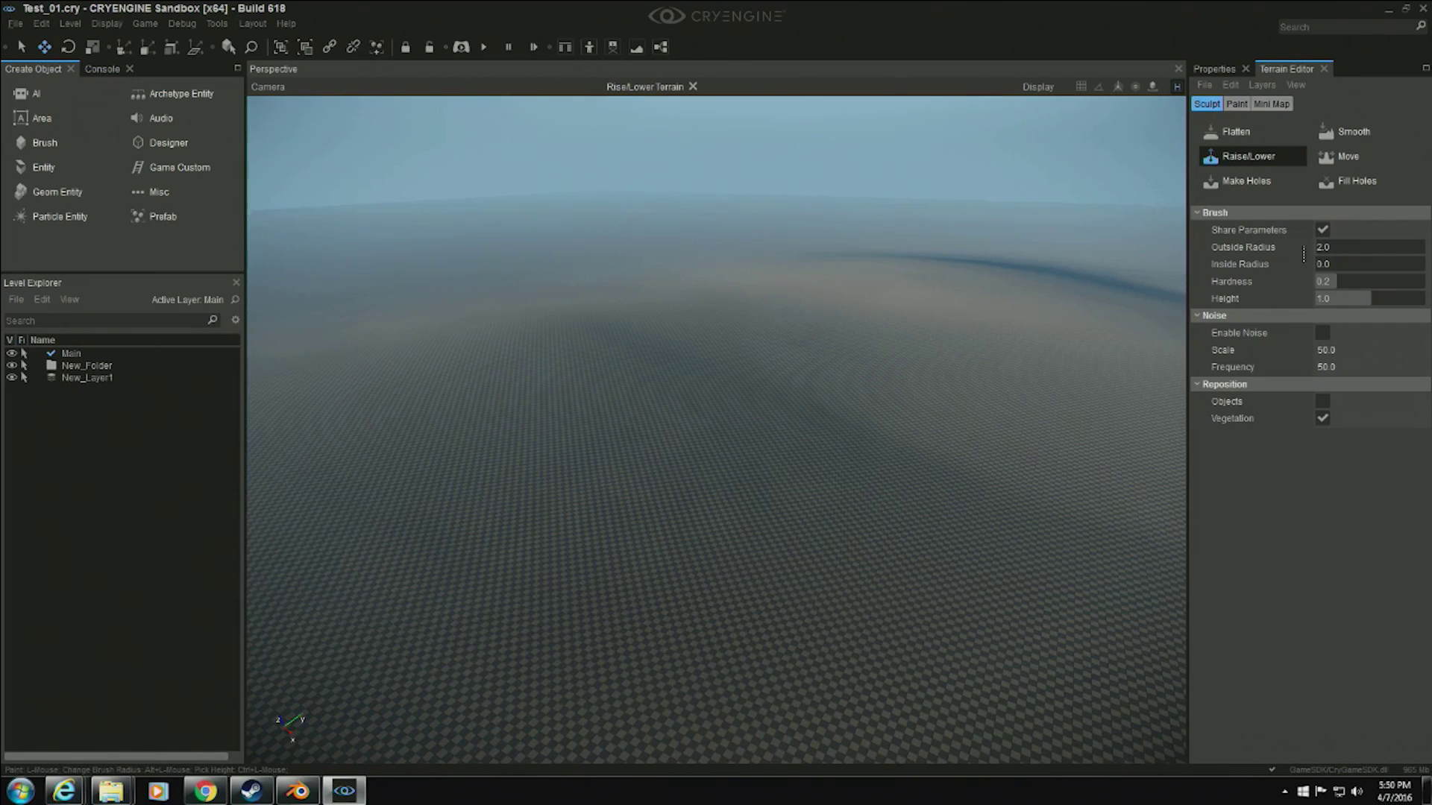
pyautogui.moveTo(1340, 255); pyautogui.dragTo(1344, 265)
# Raise low hills across the far part of the flat terrain with several brush strokes.
pyautogui.moveTo(865, 284); pyautogui.dragTo(868, 287, button='right')
pyautogui.moveTo(869, 287)
pyautogui.mouseDown()
pyautogui.moveTo(1057, 284)
pyautogui.moveTo(1044, 307)
pyautogui.mouseUp()
pyautogui.moveTo(1045, 306); pyautogui.dragTo(887, 272, button='right')
pyautogui.moveTo(971, 270); pyautogui.dragTo(1065, 271)
pyautogui.moveTo(1066, 271); pyautogui.dragTo(918, 279, button='right')
pyautogui.moveTo(933, 279)
pyautogui.mouseDown()
pyautogui.moveTo(854, 294)
pyautogui.moveTo(1021, 322)
pyautogui.mouseUp()
# Set the brush's outside radius to about 66.9 and height to about 11.8, and raise a chain of taller hills along the horizon.
pyautogui.moveTo(1340, 256); pyautogui.dragTo(1360, 254)
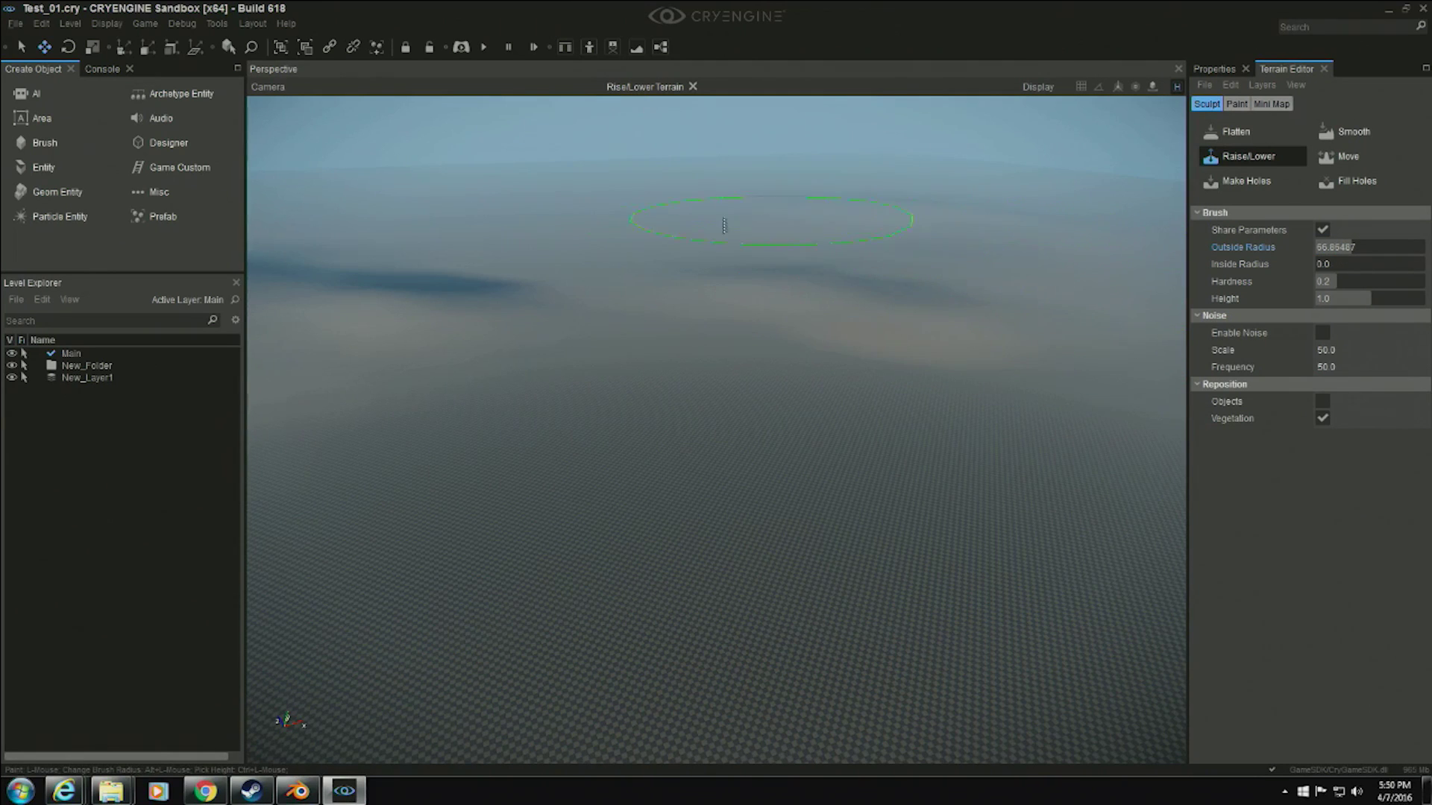
pyautogui.moveTo(1363, 300); pyautogui.dragTo(1388, 298)
pyautogui.moveTo(987, 254); pyautogui.dragTo(986, 240)
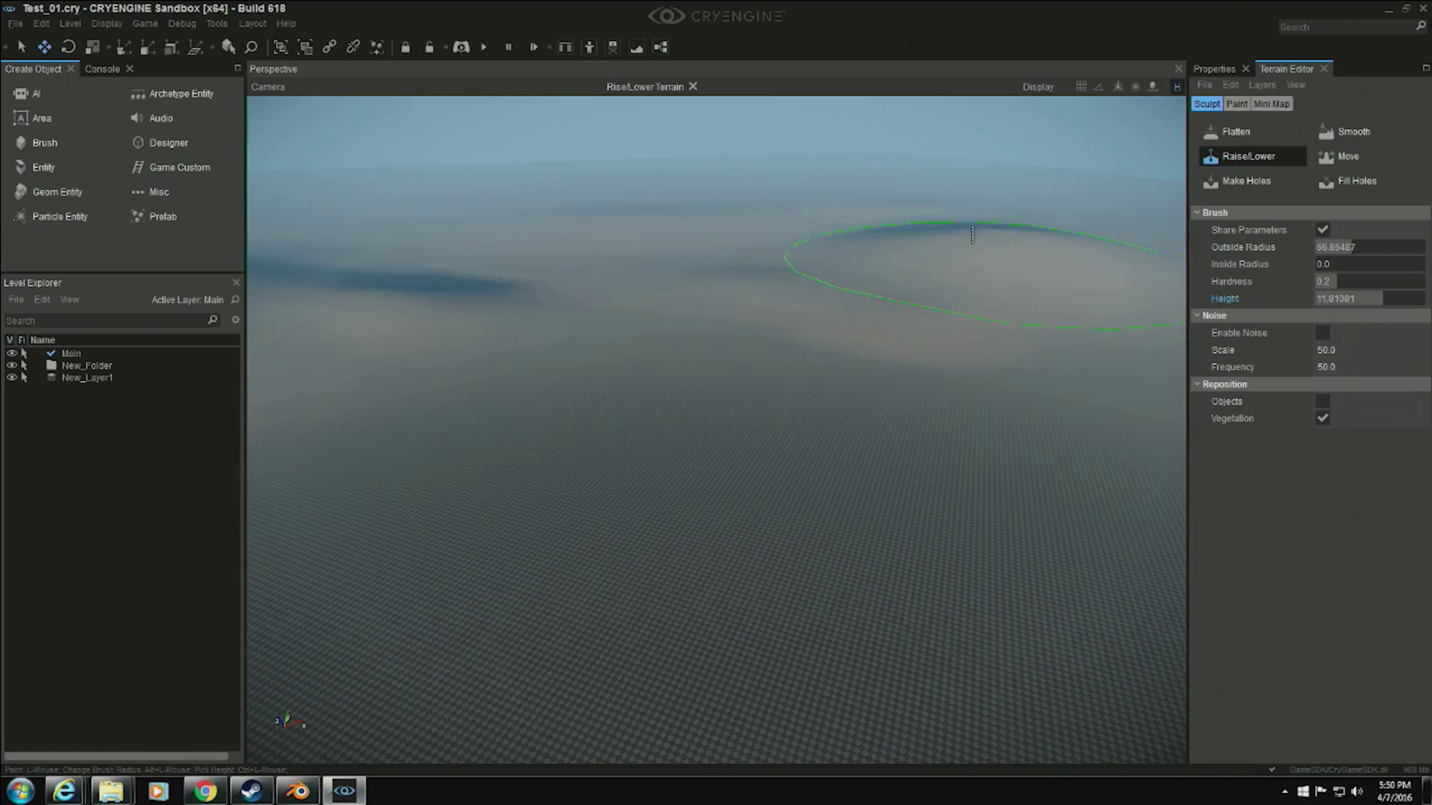
pyautogui.moveTo(841, 230)
pyautogui.mouseDown()
pyautogui.moveTo(740, 234)
pyautogui.moveTo(937, 235)
pyautogui.moveTo(1022, 267)
pyautogui.mouseUp()
pyautogui.moveTo(1022, 266); pyautogui.dragTo(984, 259, button='right')
pyautogui.moveTo(984, 259); pyautogui.dragTo(1084, 265)
pyautogui.moveTo(1083, 265)
pyautogui.mouseDown(button='right')
pyautogui.moveTo(1058, 284)
pyautogui.moveTo(1081, 269)
pyautogui.mouseUp(button='right')
pyautogui.moveTo(1022, 275); pyautogui.dragTo(701, 252)
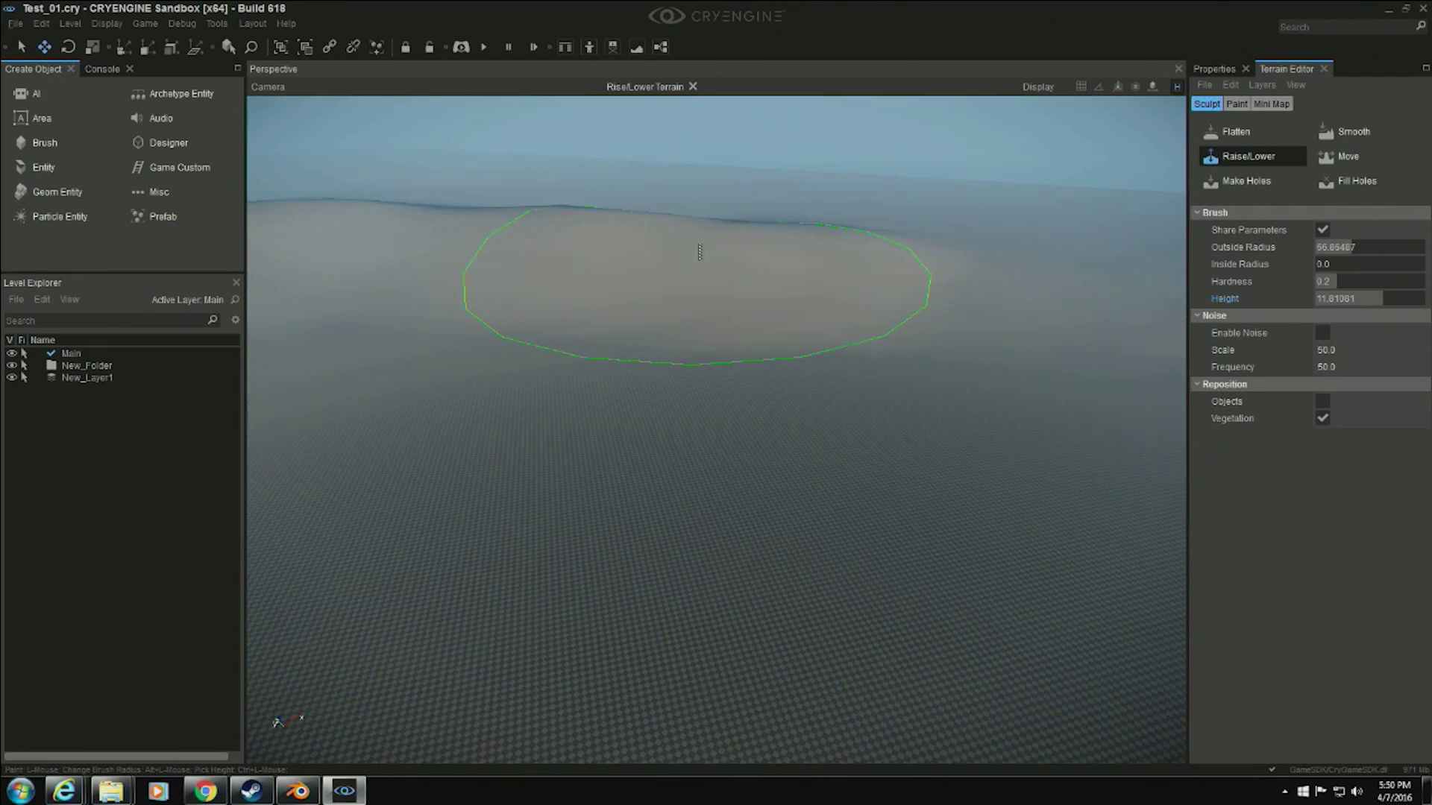
pyautogui.moveTo(700, 252); pyautogui.dragTo(726, 271, button='right')
pyautogui.moveTo(725, 270)
pyautogui.mouseDown()
pyautogui.moveTo(666, 287)
pyautogui.moveTo(735, 302)
pyautogui.moveTo(718, 343)
pyautogui.moveTo(792, 380)
pyautogui.moveTo(991, 405)
pyautogui.moveTo(937, 361)
pyautogui.moveTo(962, 350)
pyautogui.mouseUp()
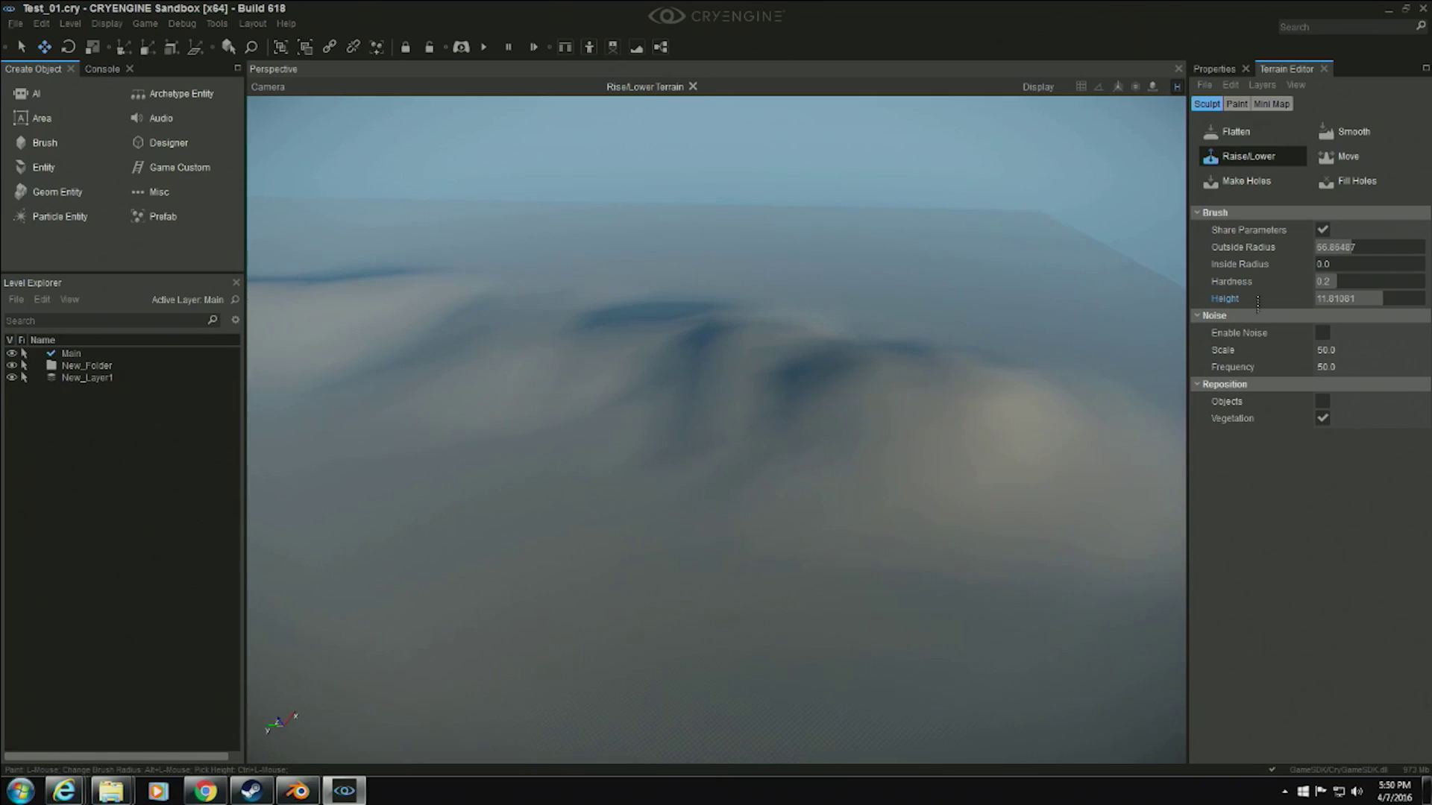
# Set the brush height to about 6.4 and raise gentler slopes around the existing hills.
pyautogui.moveTo(1379, 302); pyautogui.dragTo(1364, 301)
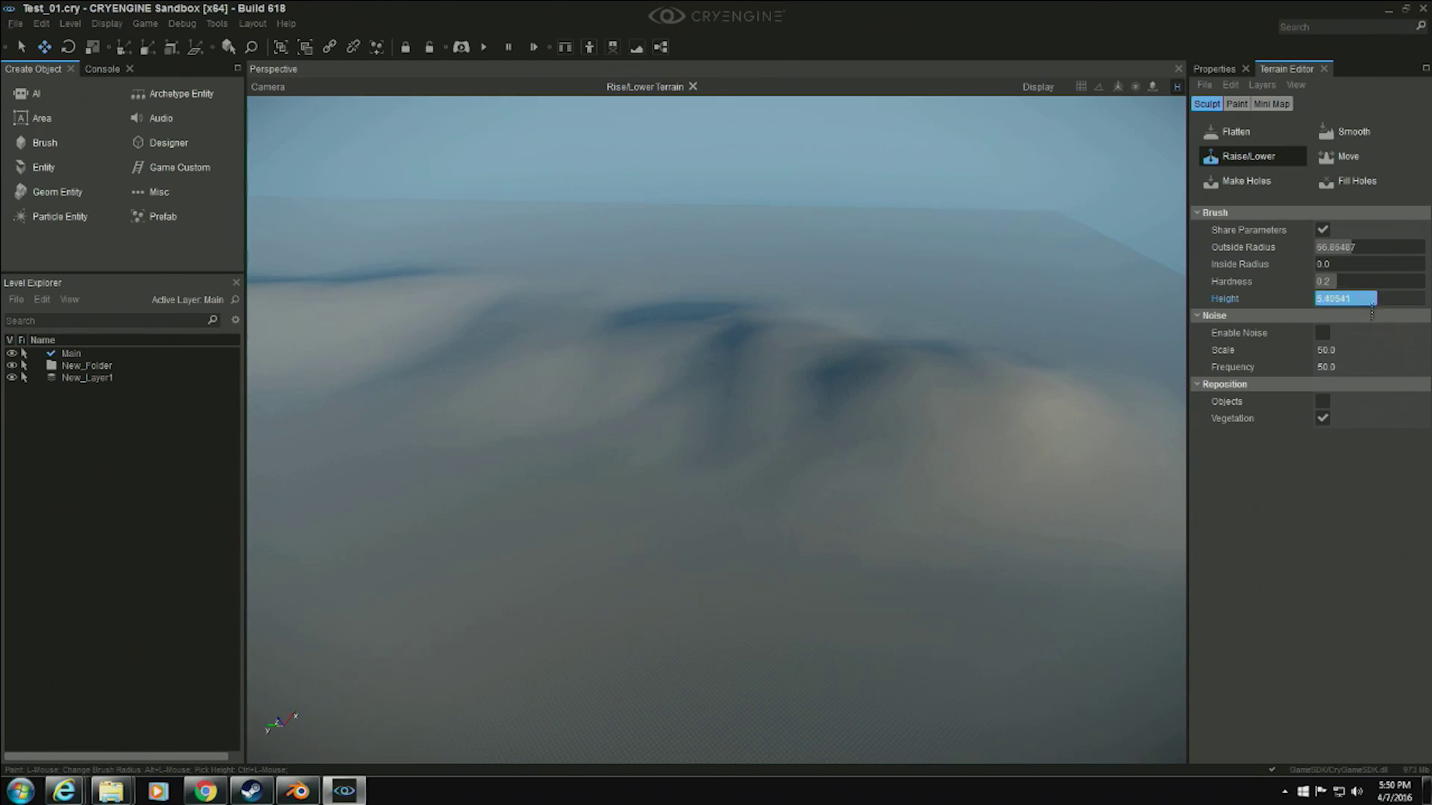
pyautogui.moveTo(975, 390); pyautogui.dragTo(1003, 399, button='right')
pyautogui.moveTo(831, 440)
pyautogui.mouseDown()
pyautogui.moveTo(815, 478)
pyautogui.moveTo(836, 516)
pyautogui.moveTo(694, 553)
pyautogui.mouseUp()
pyautogui.moveTo(693, 552)
pyautogui.mouseDown(button='right')
pyautogui.moveTo(597, 556)
pyautogui.moveTo(575, 521)
pyautogui.mouseUp(button='right')
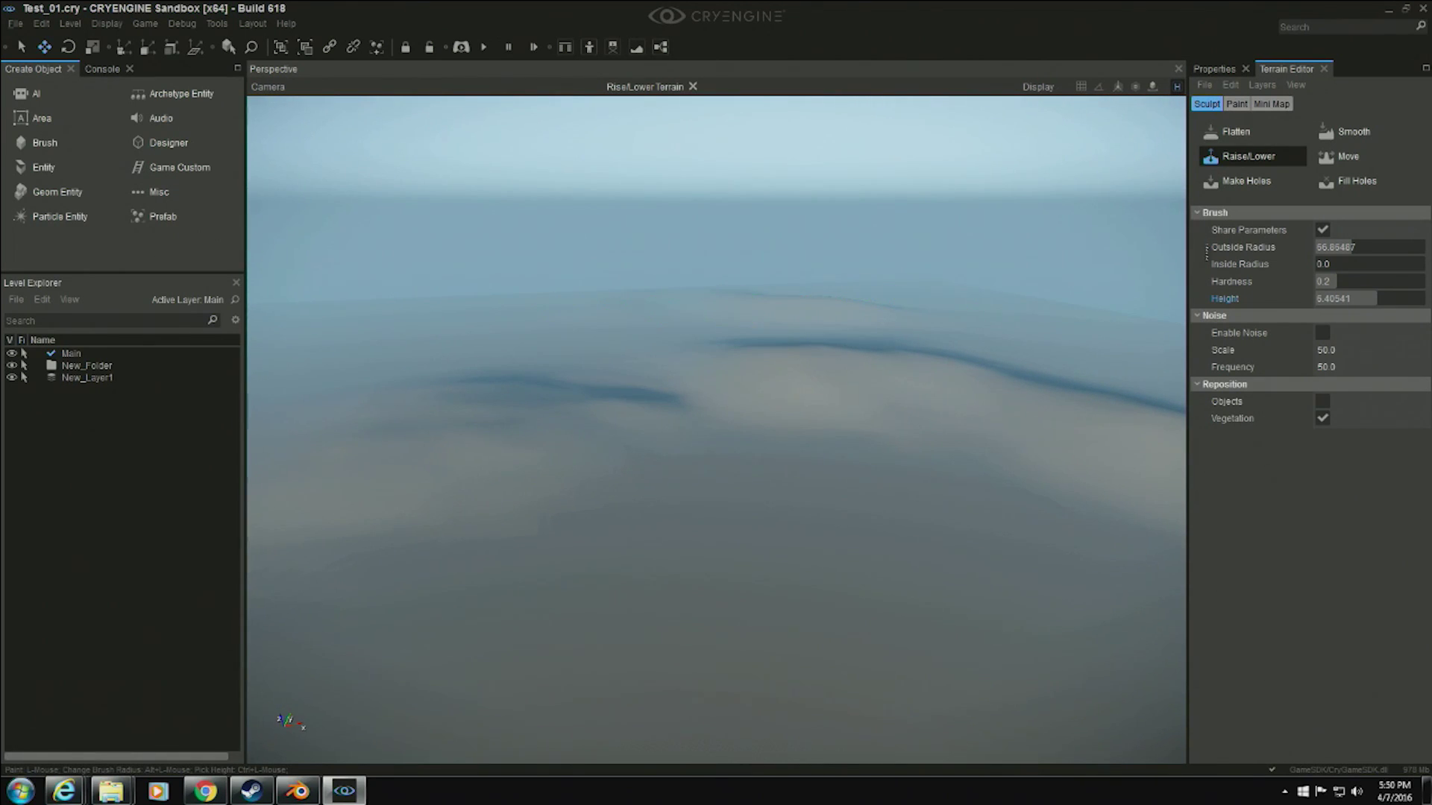
# Set the brush's outside radius to about 110.1 and raise broad hills around the remaining edges of the terrain.
pyautogui.click(1351, 248)
pyautogui.moveTo(1381, 255); pyautogui.dragTo(1389, 255)
pyautogui.moveTo(863, 310); pyautogui.dragTo(784, 308, button='right')
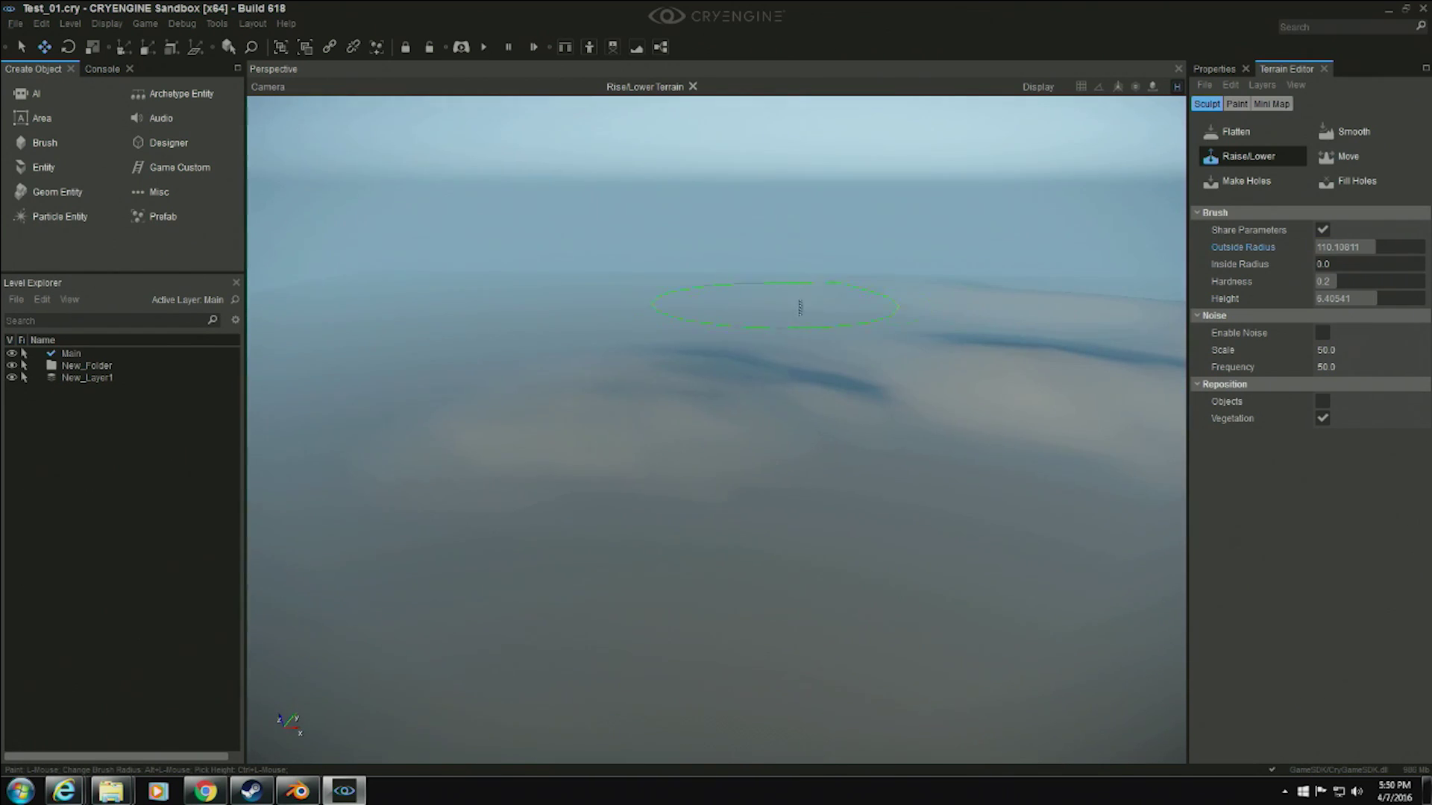
pyautogui.moveTo(511, 316); pyautogui.dragTo(443, 326, button='right')
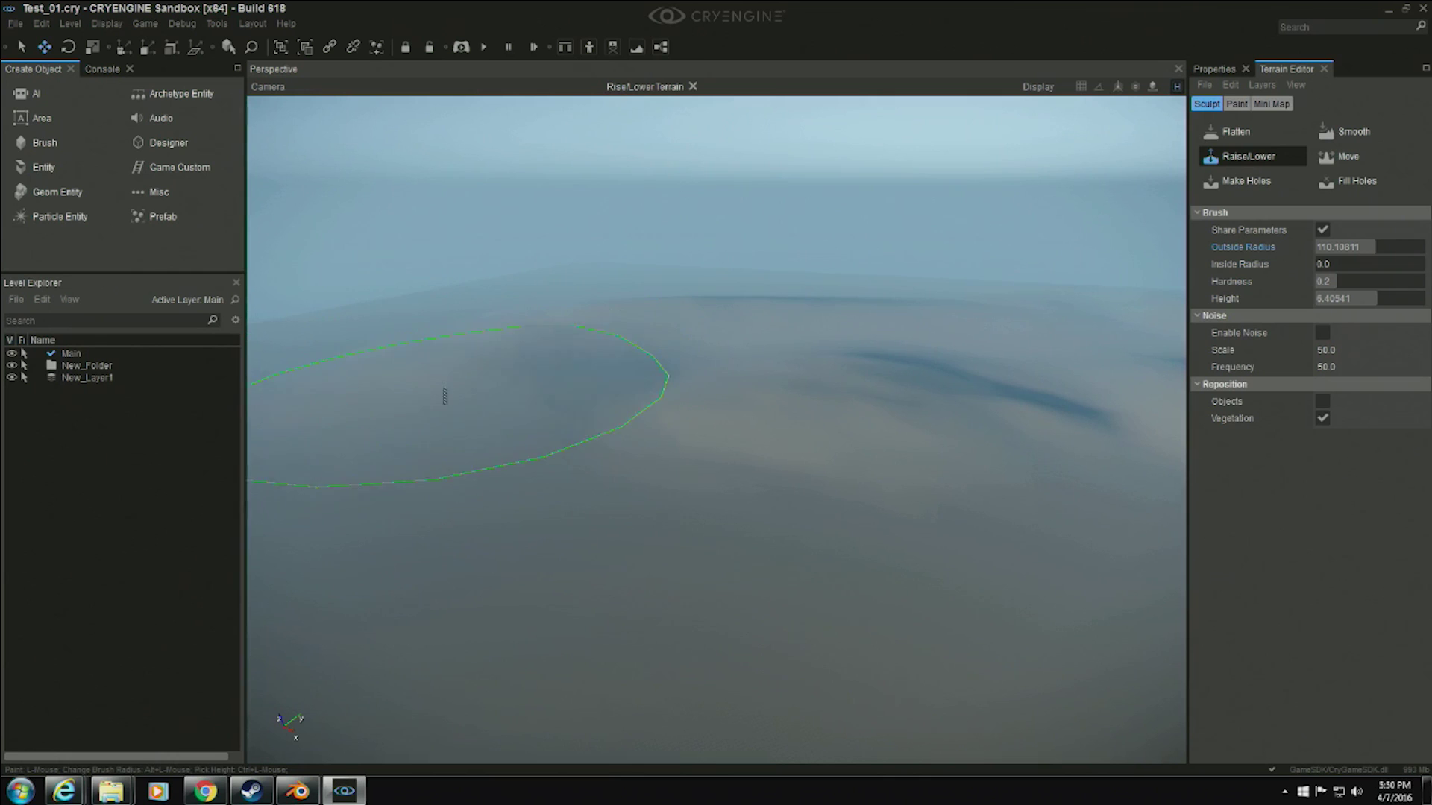
pyautogui.moveTo(448, 393); pyautogui.dragTo(410, 412)
pyautogui.moveTo(608, 306)
pyautogui.mouseDown(button='right')
pyautogui.moveTo(592, 307)
pyautogui.moveTo(639, 303)
pyautogui.moveTo(634, 316)
pyautogui.mouseUp(button='right')
pyautogui.moveTo(631, 373); pyautogui.dragTo(634, 381)
pyautogui.moveTo(697, 358); pyautogui.dragTo(646, 361, button='right')
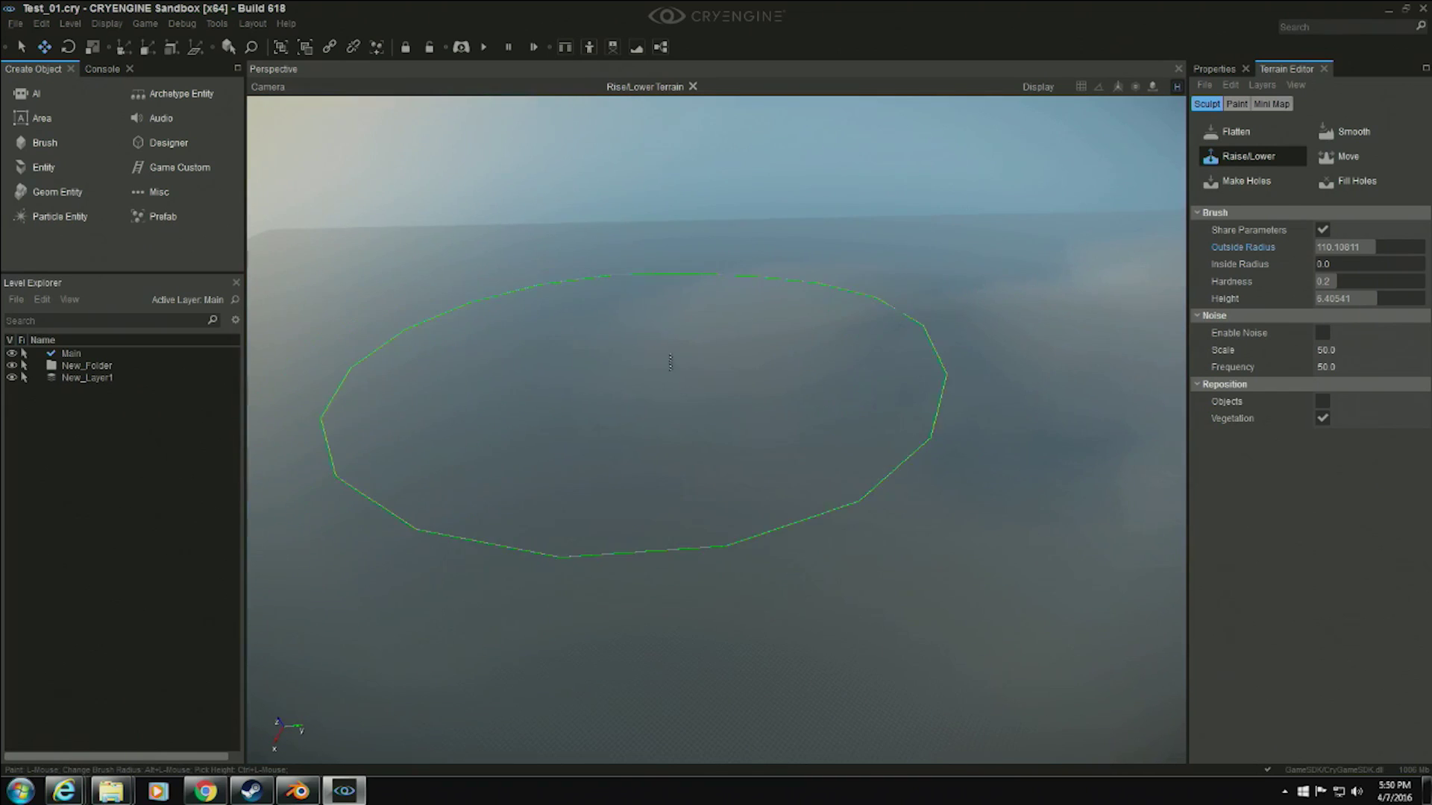
pyautogui.moveTo(645, 361); pyautogui.dragTo(610, 360)
pyautogui.moveTo(610, 360); pyautogui.dragTo(614, 345, button='right')
pyautogui.moveTo(614, 345); pyautogui.dragTo(610, 310)
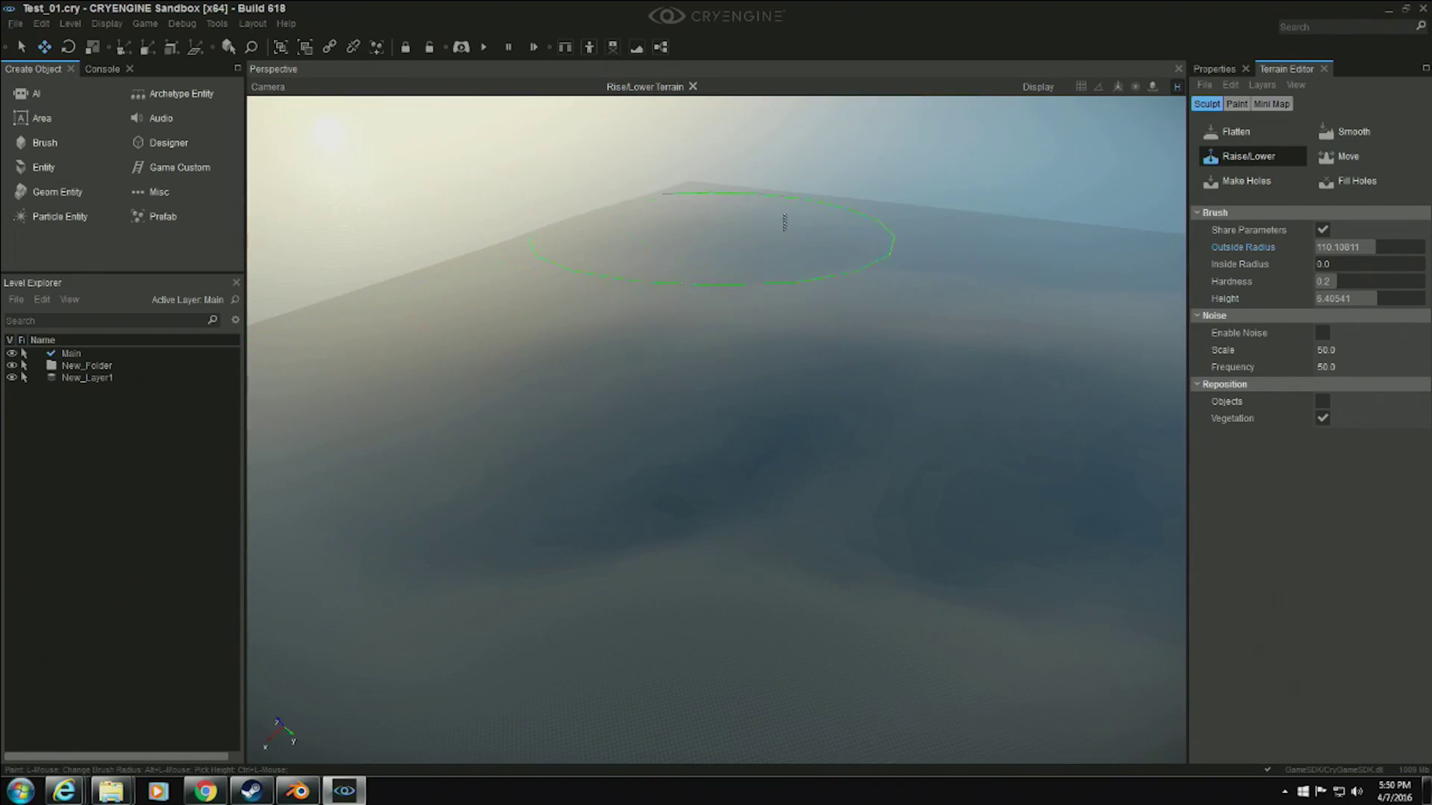
pyautogui.moveTo(729, 228); pyautogui.dragTo(894, 230)
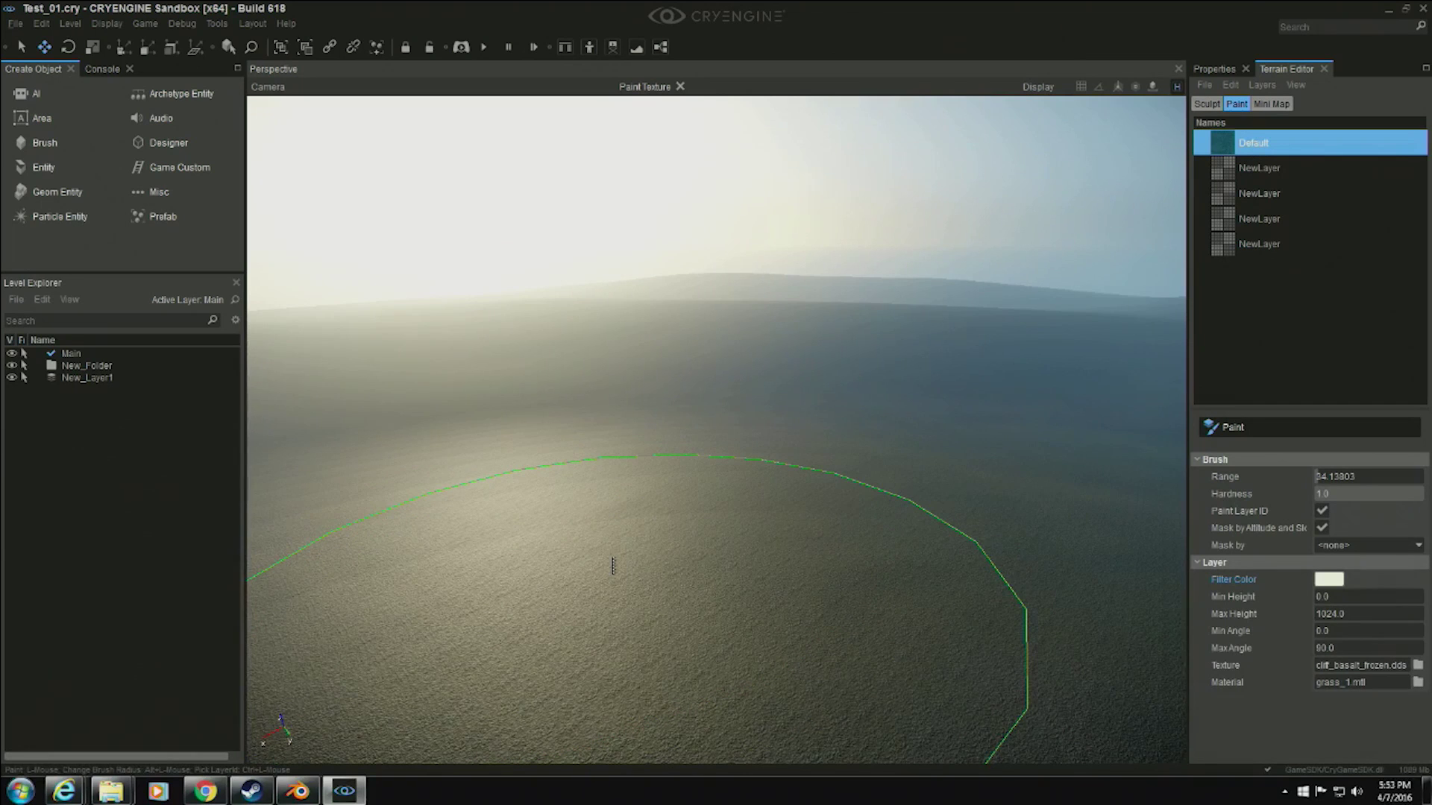
# Activate Total_Illumination_v2 in the Level Settings and close them.
pyautogui.moveTo(552, 518)
pyautogui.mouseDown(button='right')
pyautogui.moveTo(591, 511)
pyautogui.moveTo(463, 486)
pyautogui.moveTo(572, 456)
pyautogui.moveTo(574, 433)
pyautogui.mouseUp(button='right')
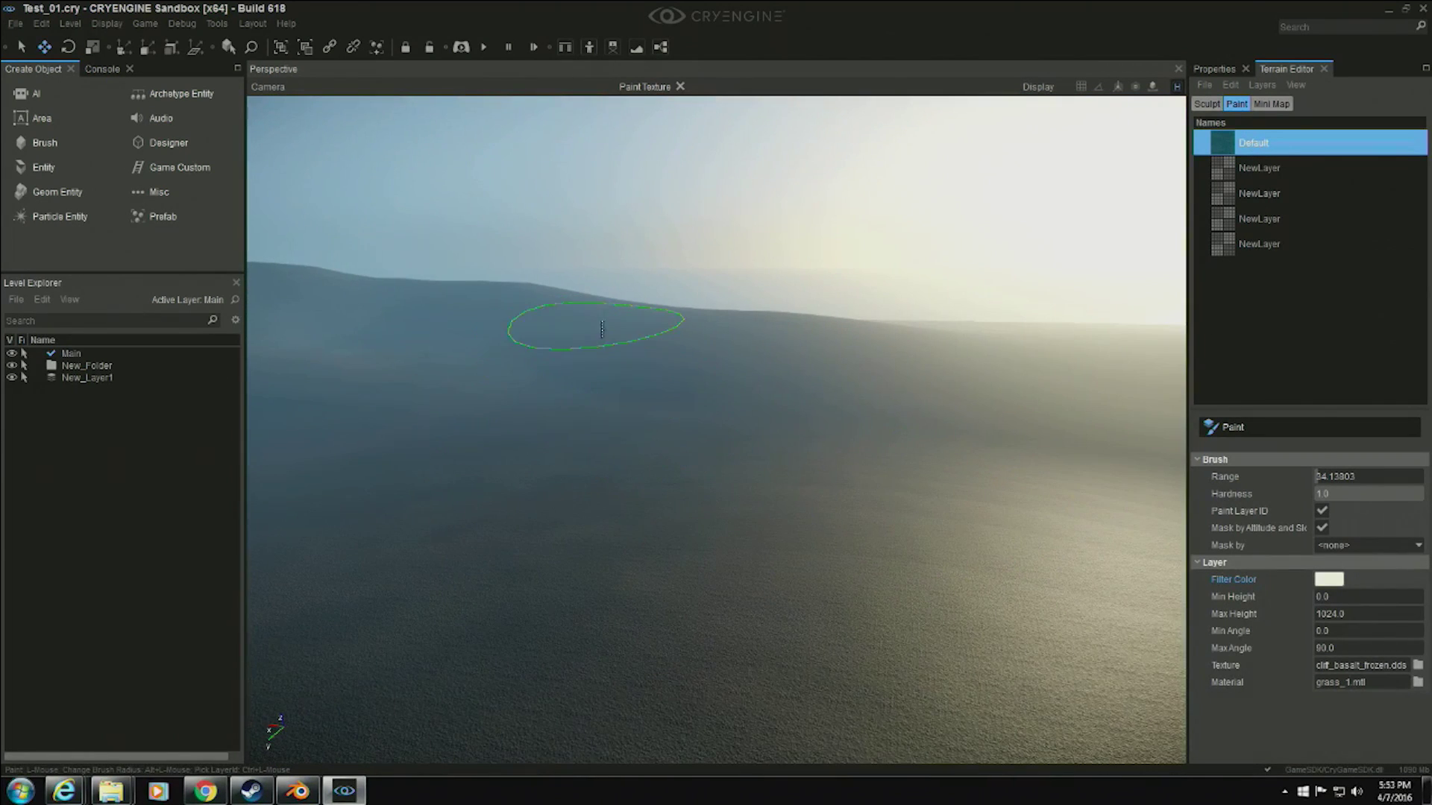
pyautogui.moveTo(726, 376); pyautogui.dragTo(733, 375, button='right')
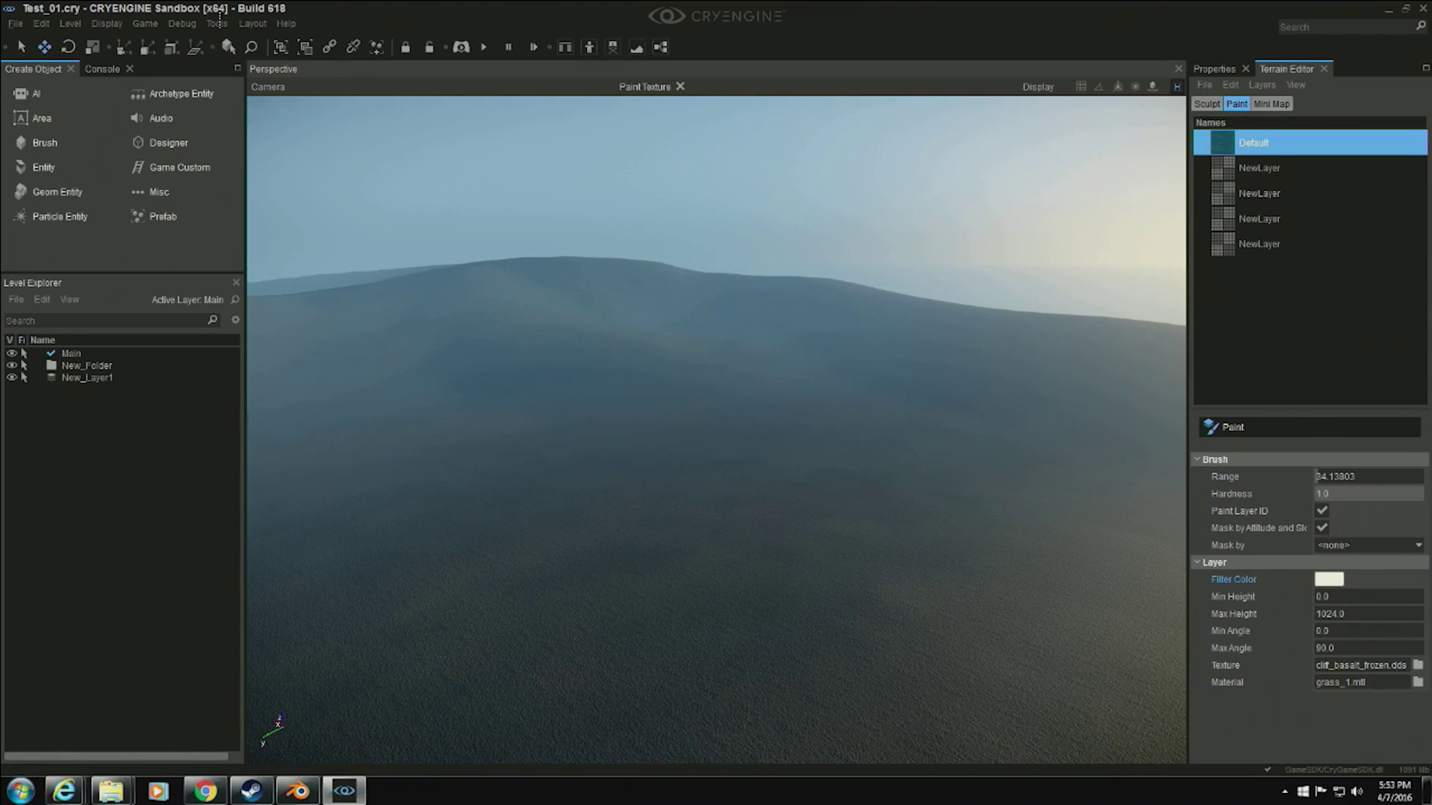
pyautogui.click(217, 24)
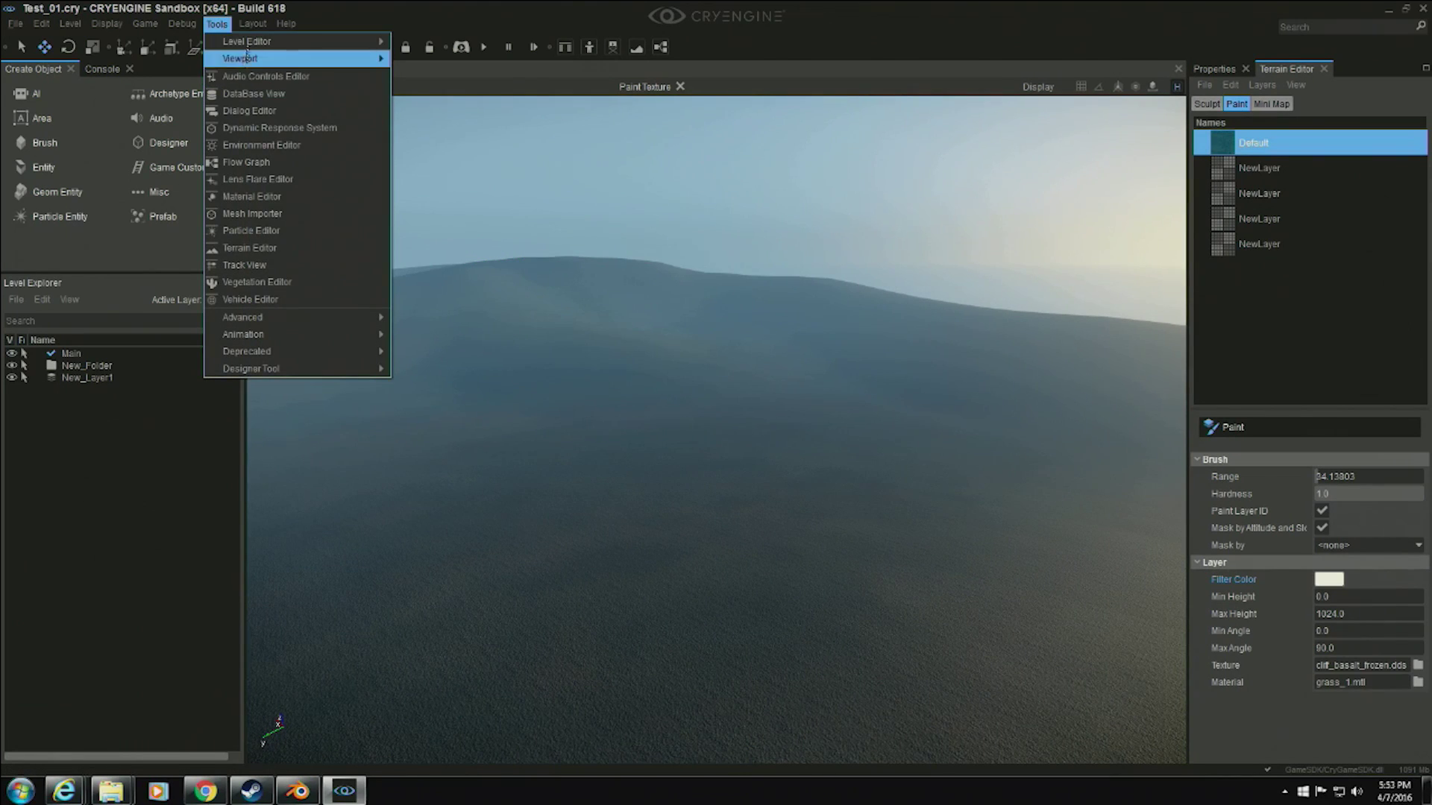
pyautogui.moveTo(247, 44)
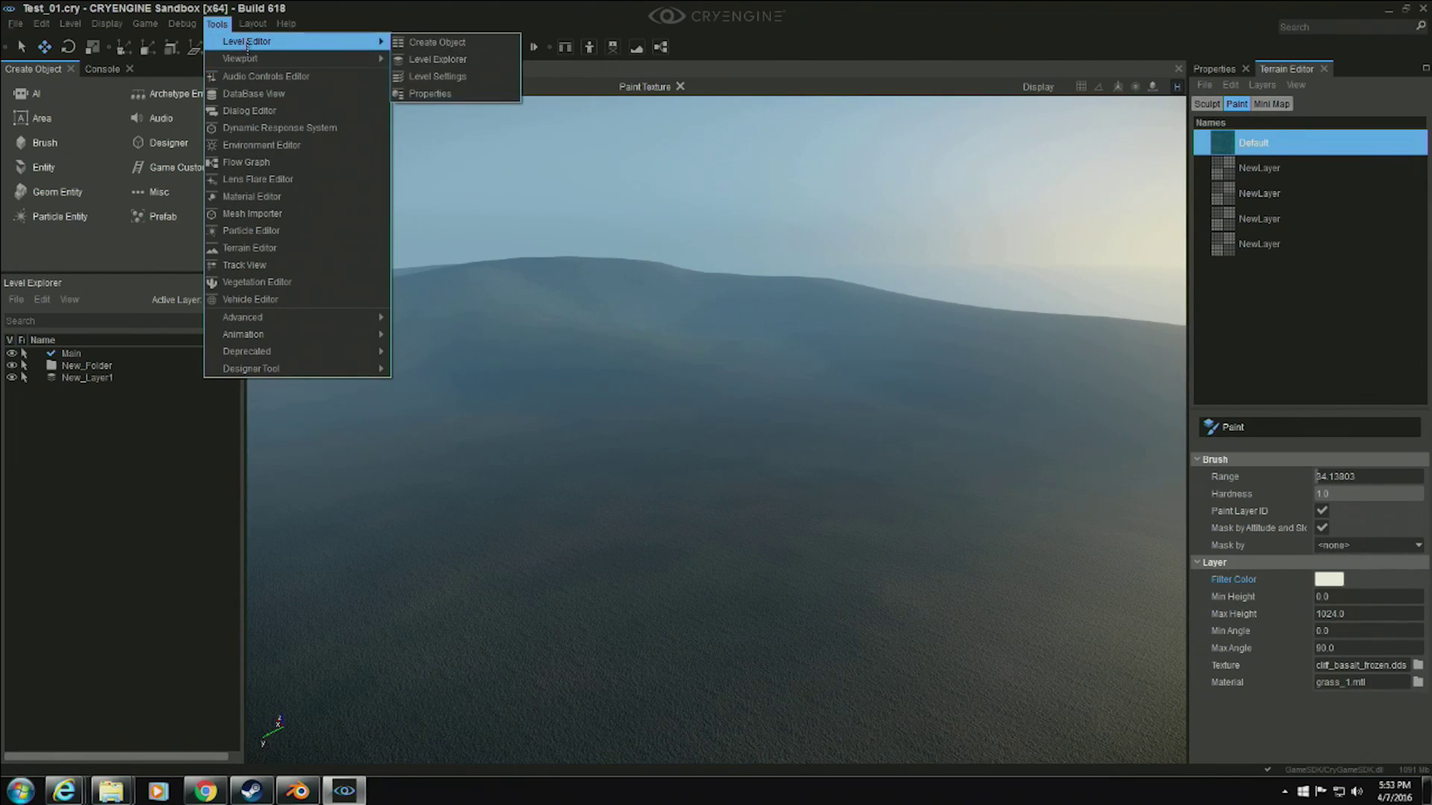
pyautogui.click(438, 76)
pyautogui.moveTo(544, 403); pyautogui.dragTo(540, 756)
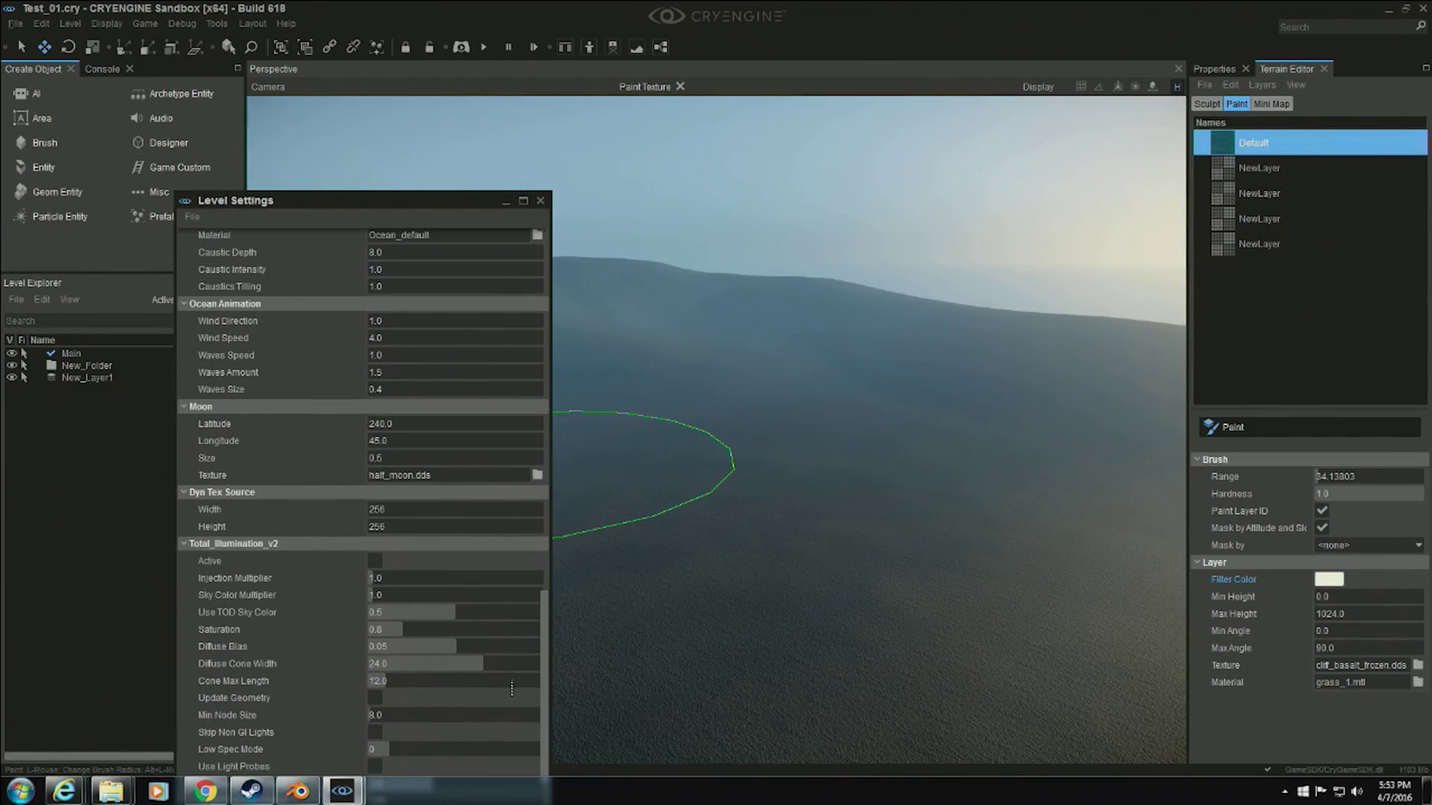
pyautogui.click(375, 560)
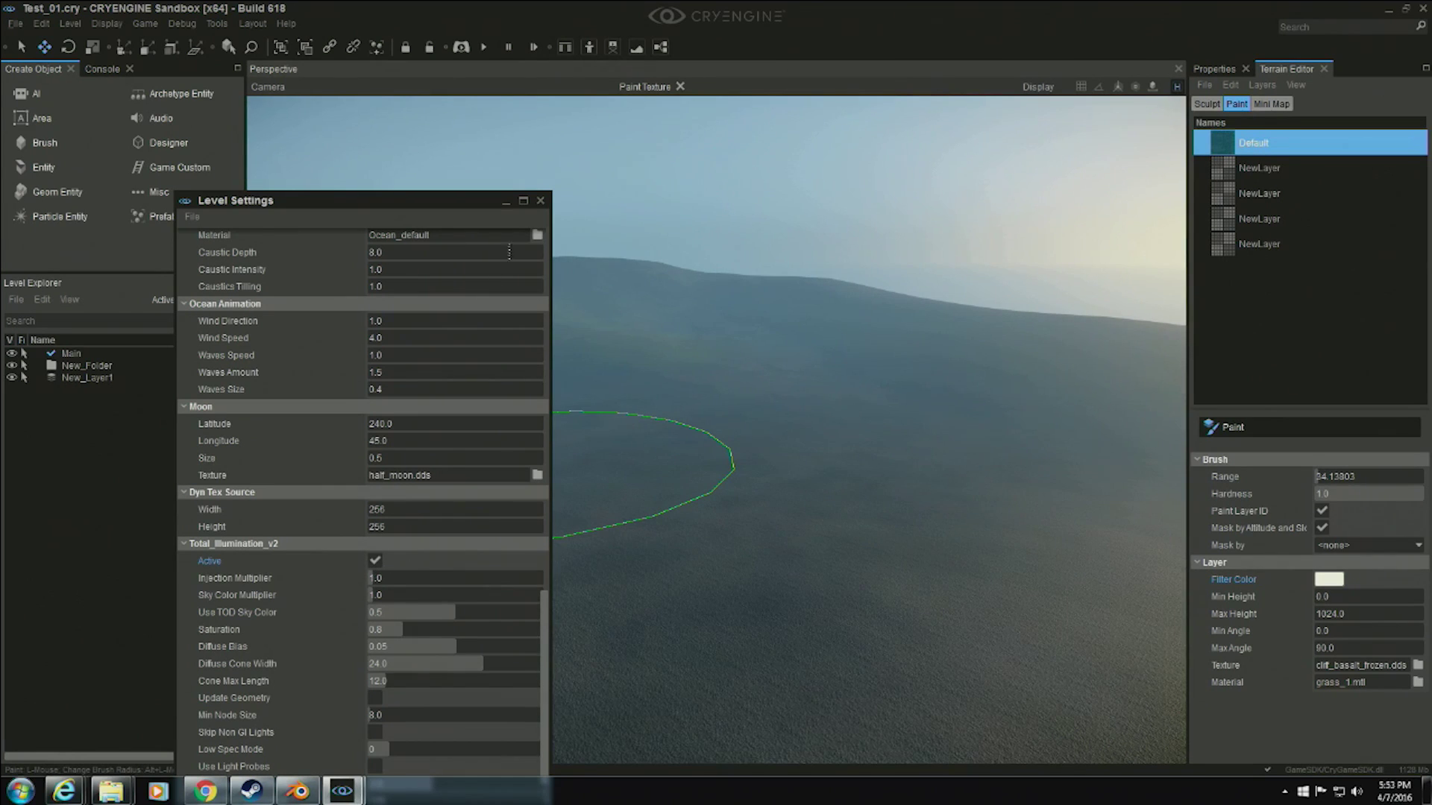
pyautogui.click(540, 201)
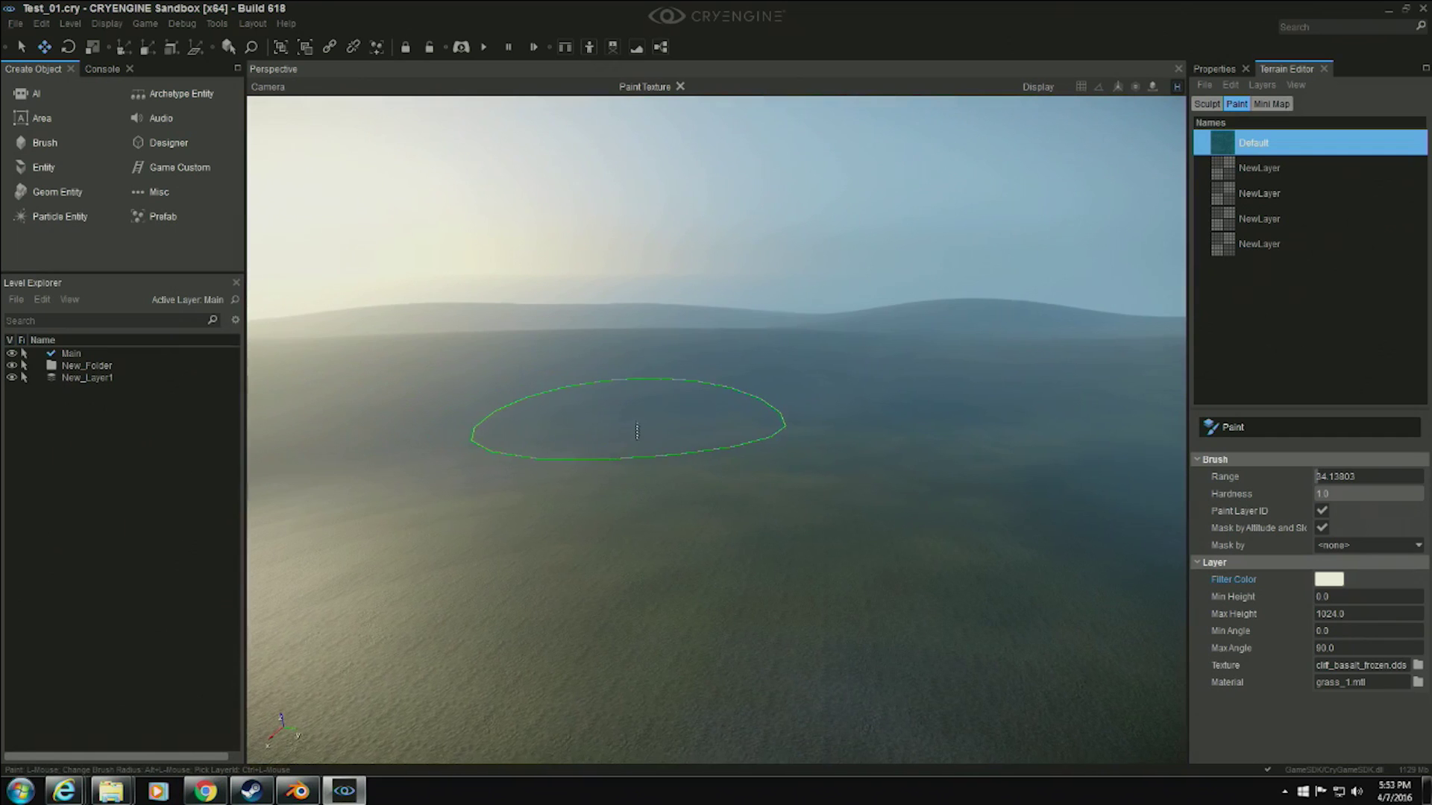
# Assign grass_3.mtl from gamesdk/materials/terrain to the first NewLayer below Default as its material.
pyautogui.moveTo(661, 449); pyautogui.dragTo(678, 474, button='right')
pyautogui.press('w')
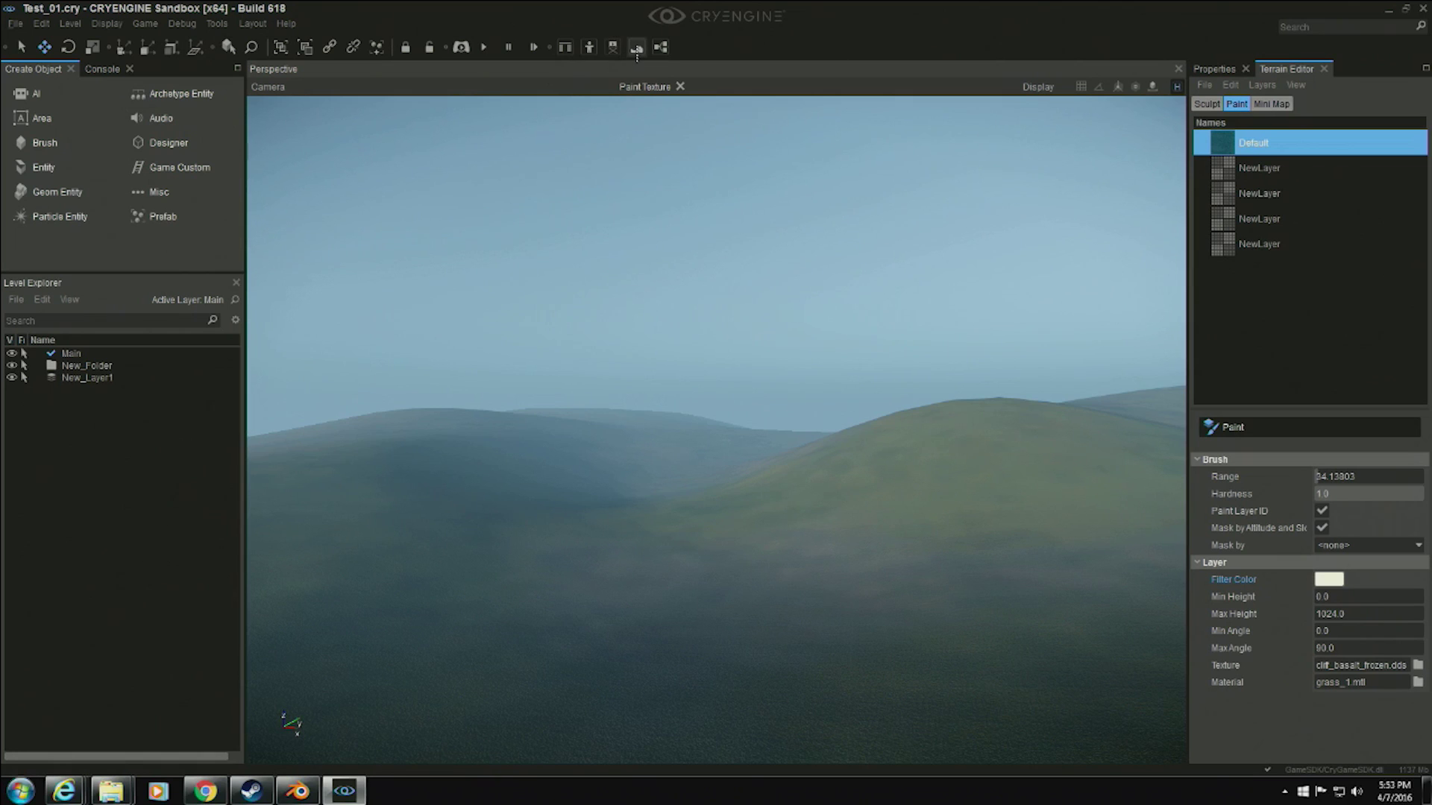
pyautogui.click(1267, 168)
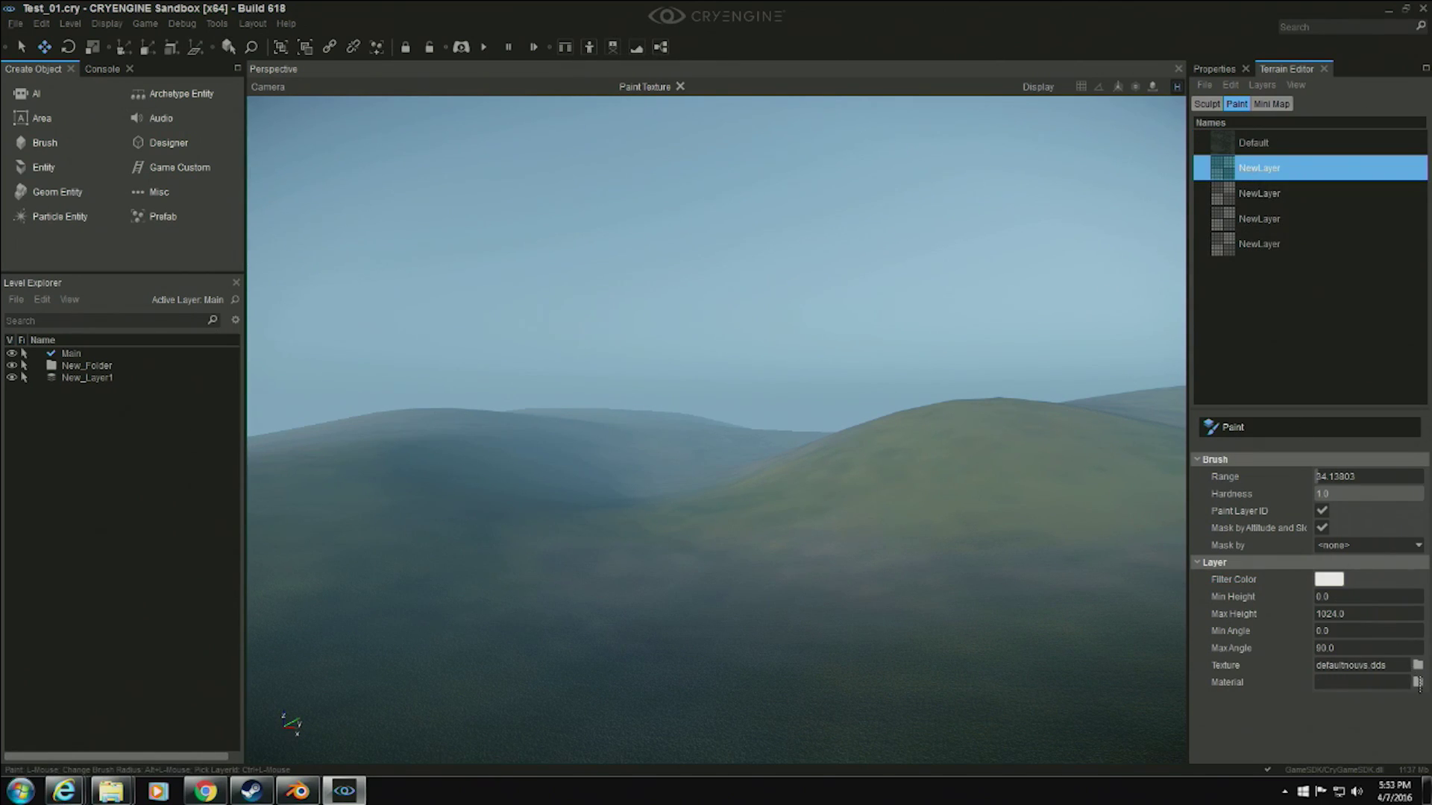
pyautogui.click(1417, 683)
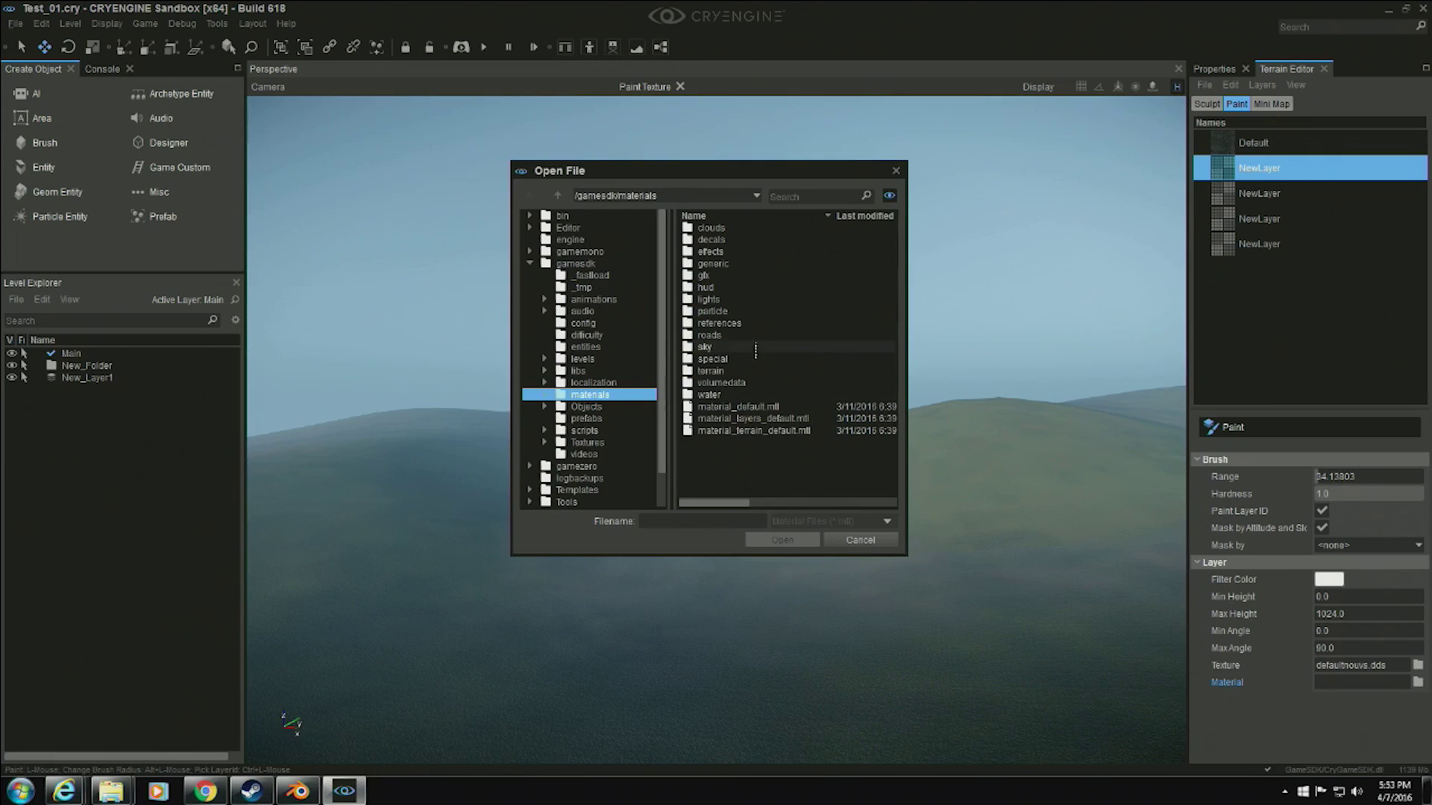
pyautogui.doubleClick(716, 371)
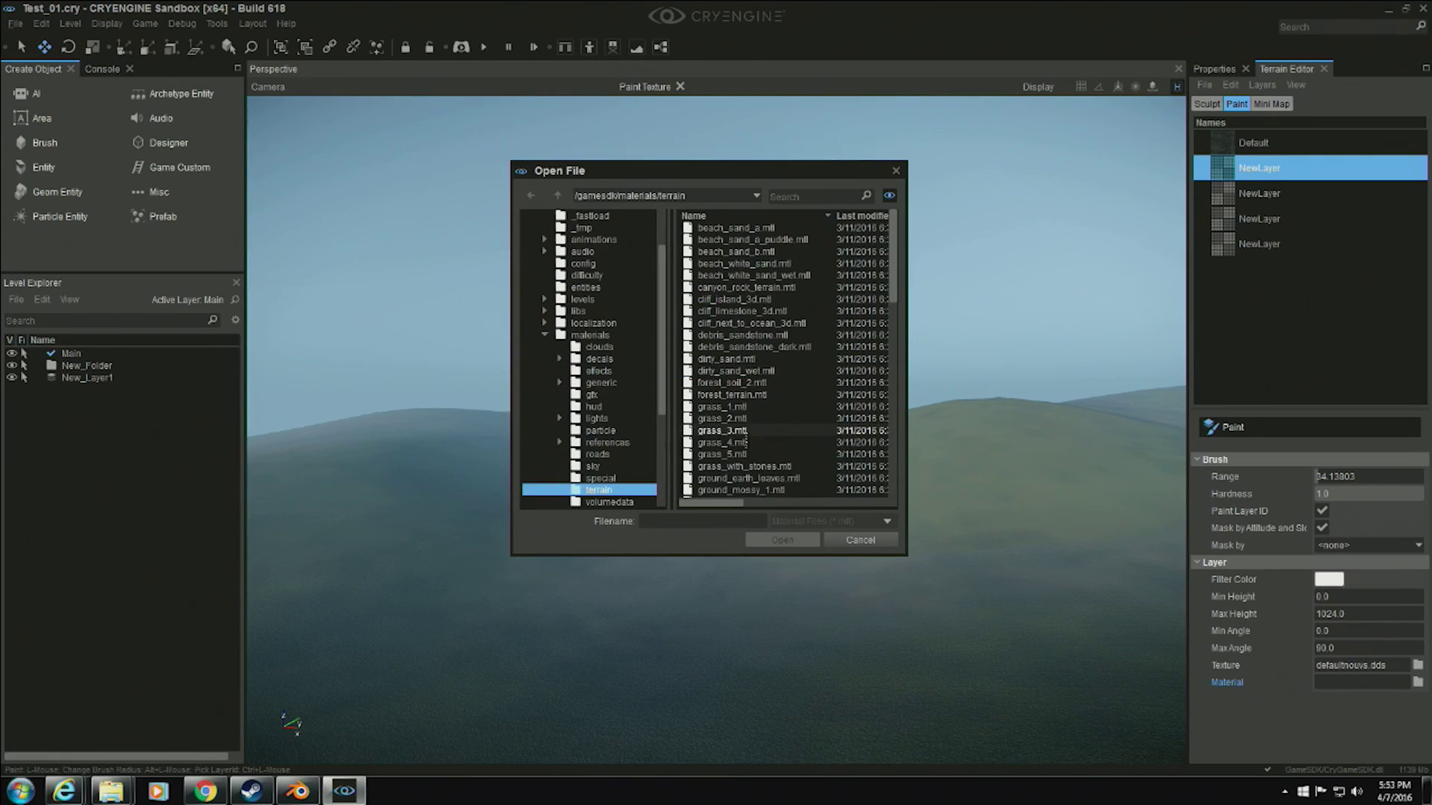
pyautogui.click(718, 430)
pyautogui.click(780, 540)
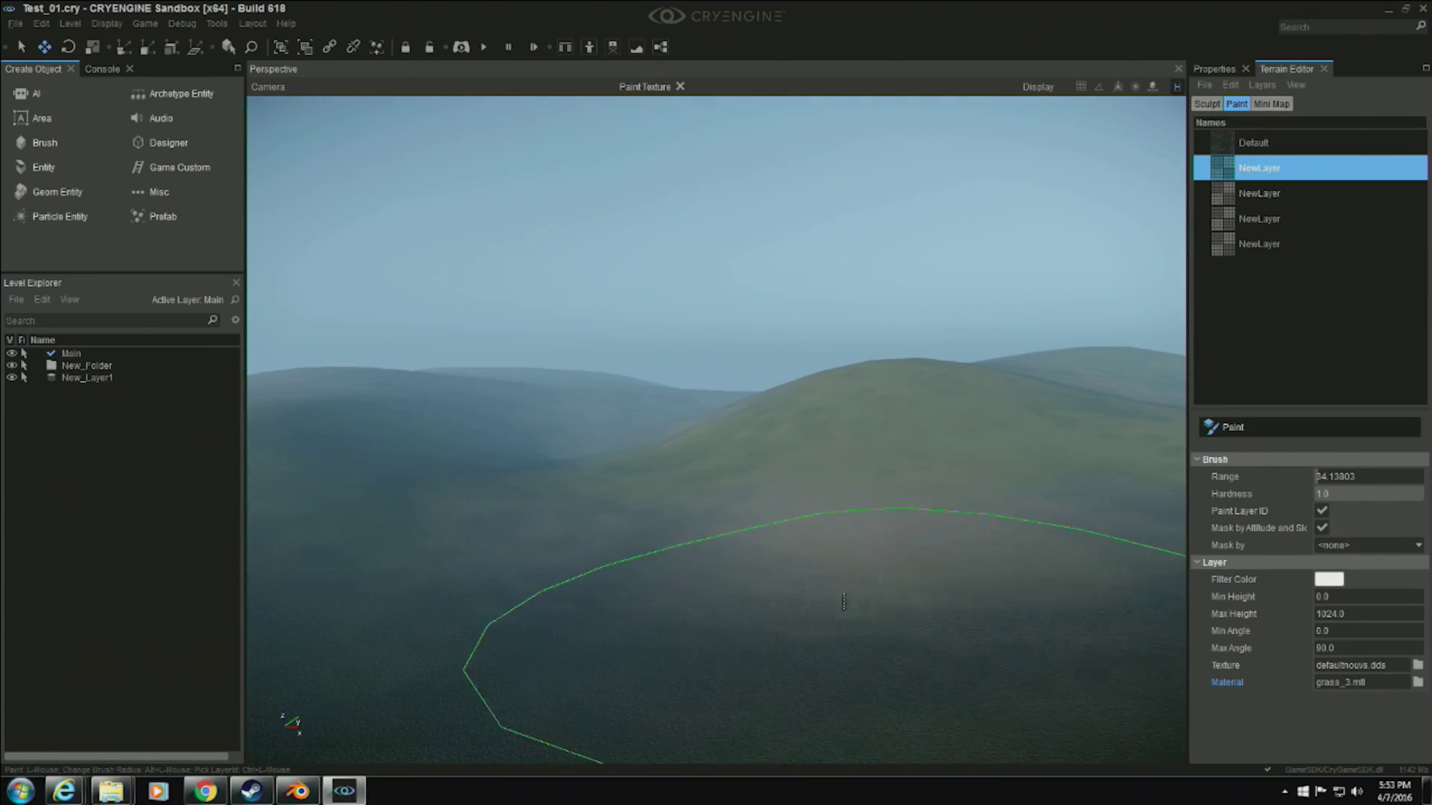
# Set the filter color of the grass_3 terrain layer to a muted green.
pyautogui.moveTo(958, 626)
pyautogui.mouseDown(button='right')
pyautogui.moveTo(947, 664)
pyautogui.moveTo(991, 716)
pyautogui.moveTo(976, 734)
pyautogui.moveTo(864, 597)
pyautogui.mouseUp(button='right')
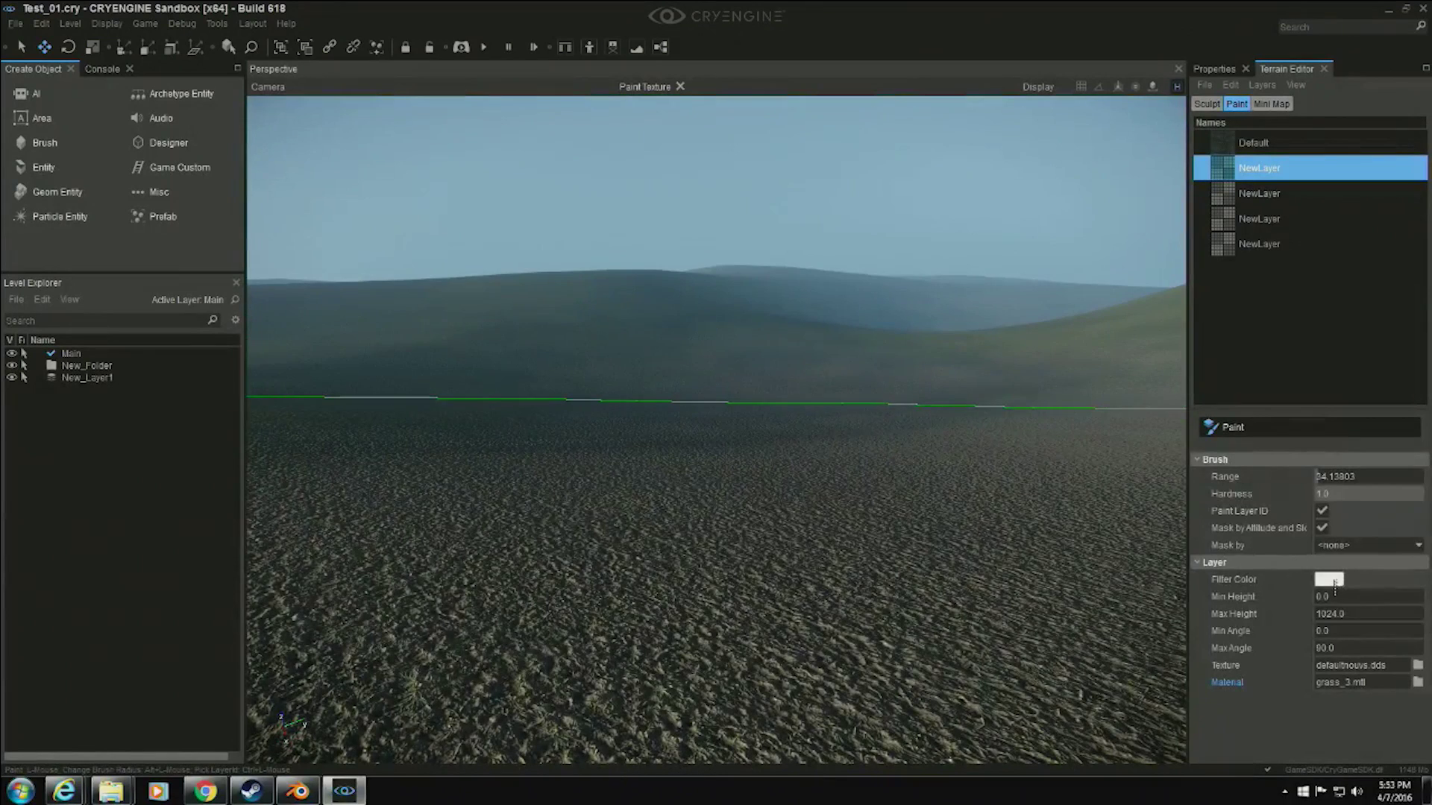
pyautogui.click(1331, 581)
pyautogui.click(819, 373)
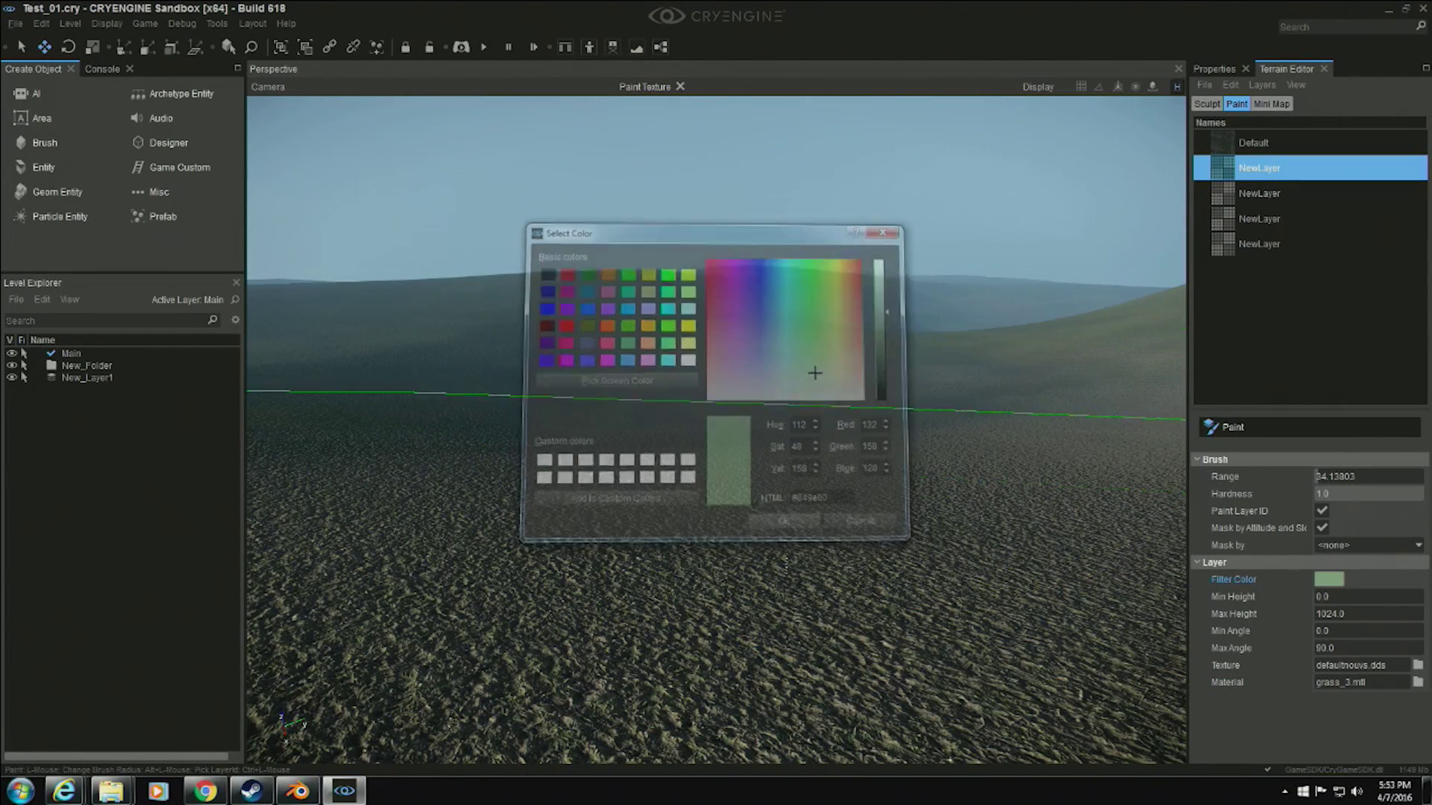
pyautogui.click(785, 525)
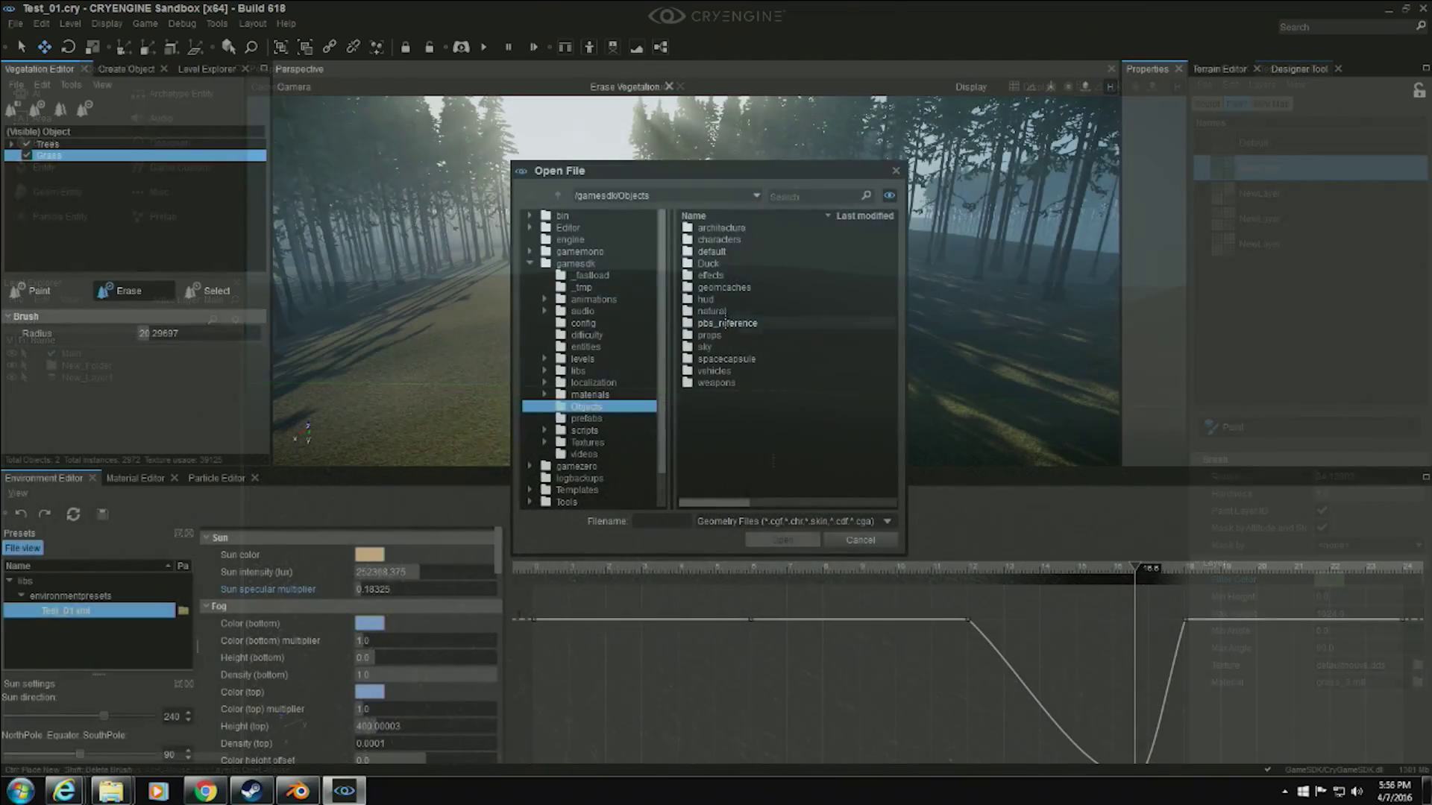
# Browse to the woodland folder in gamesdk/Objects/natural for a vegetation object.
pyautogui.doubleClick(716, 311)
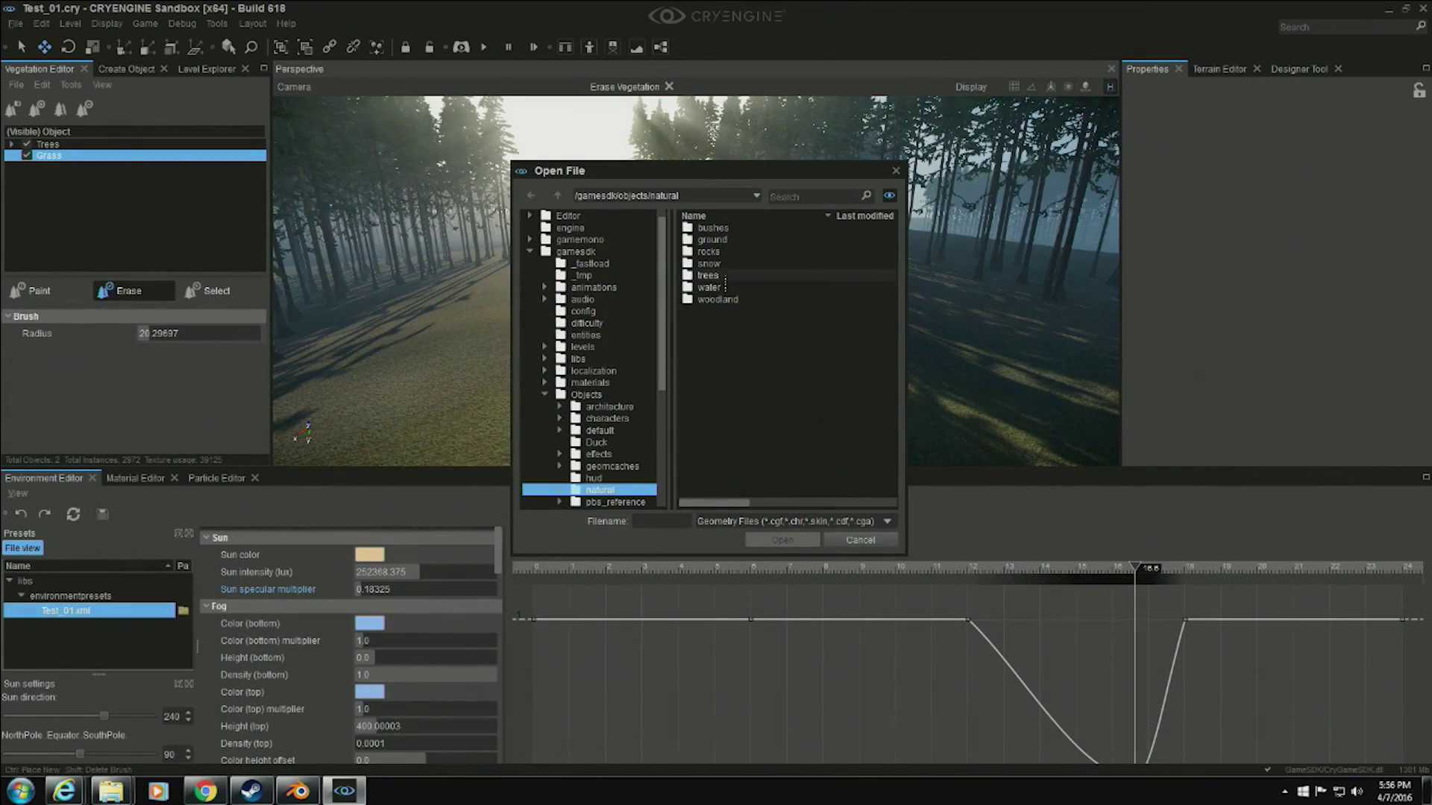
pyautogui.click(726, 302)
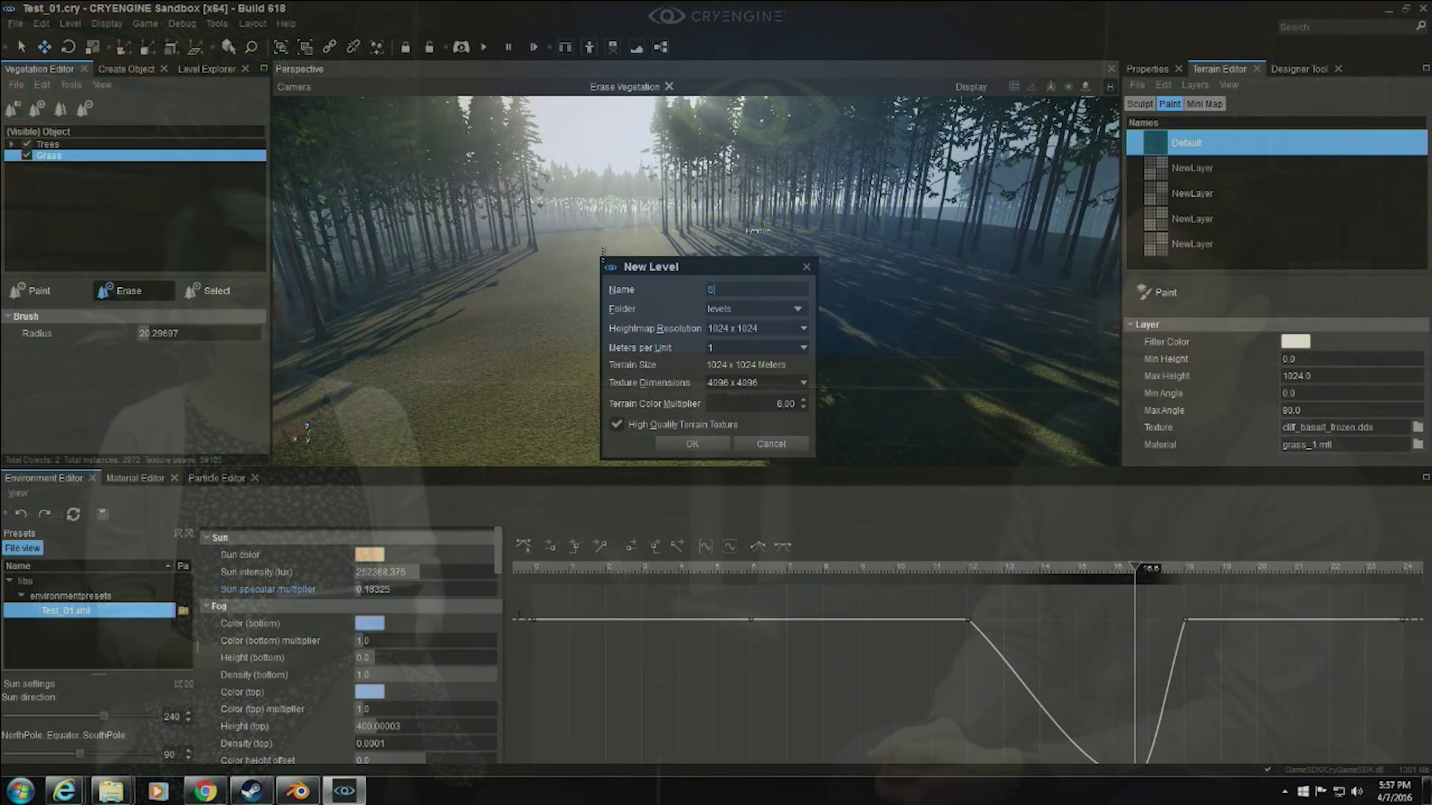
# Create a new level named Space with heightmap resolution None, and remove its ocean.
pyautogui.write('pace')
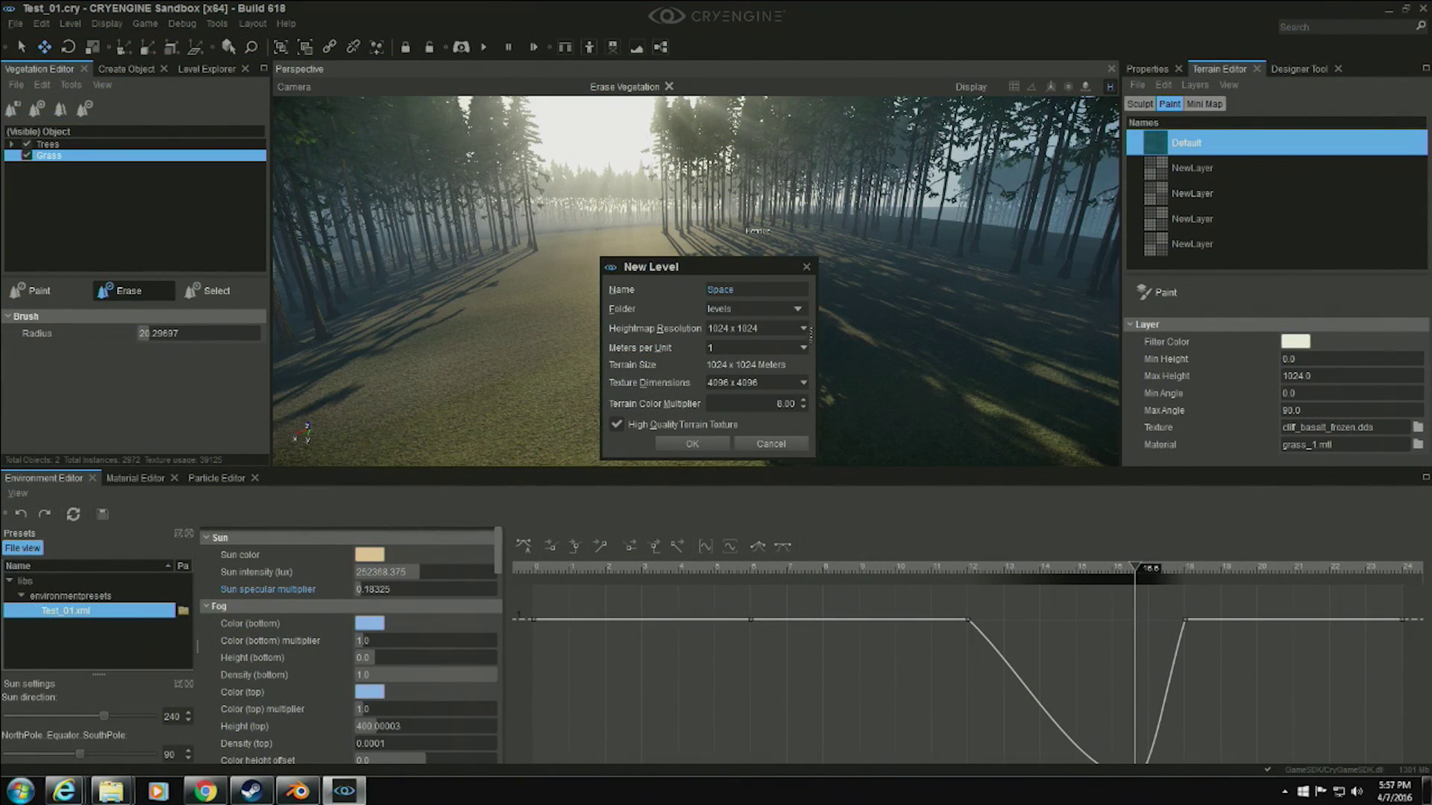
pyautogui.click(775, 328)
pyautogui.click(775, 263)
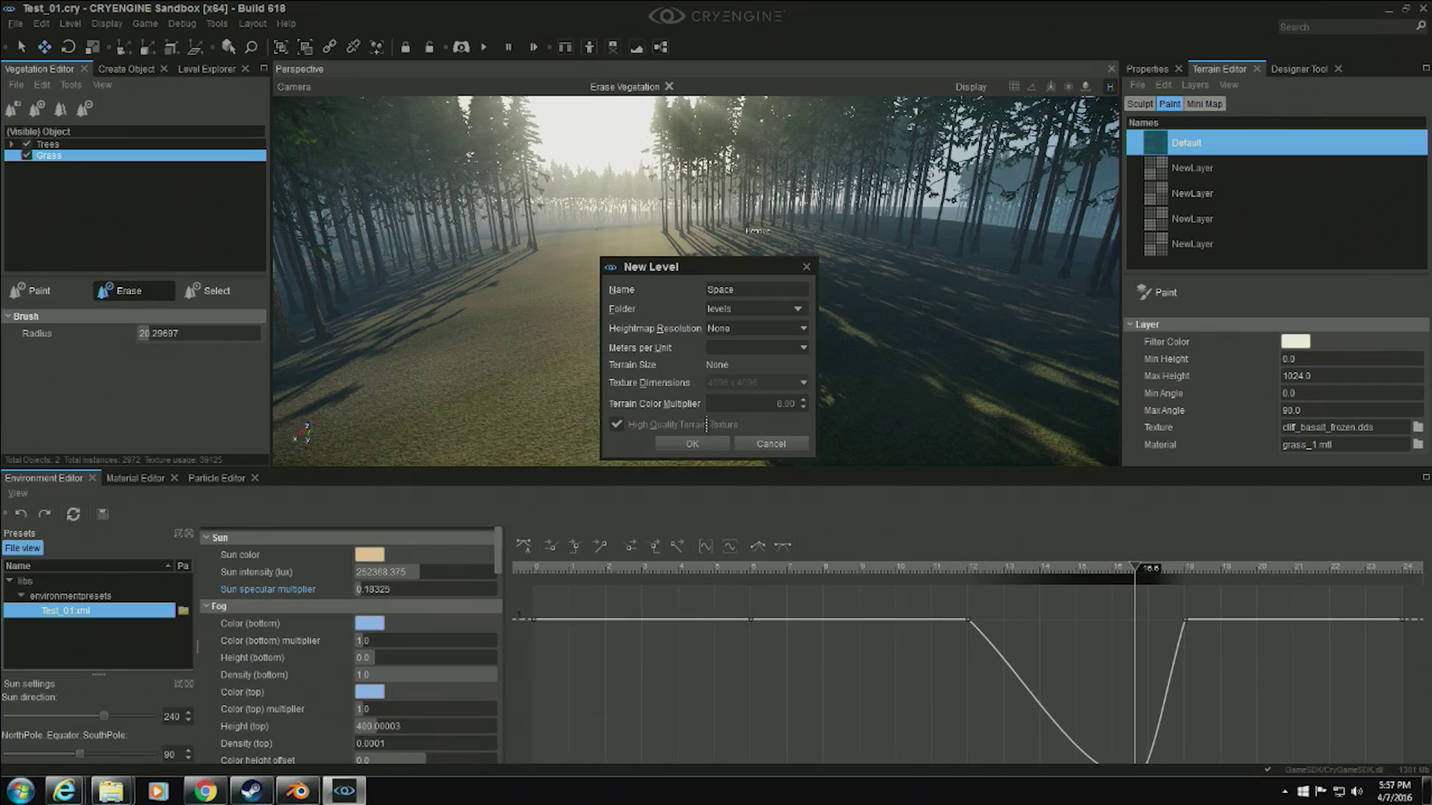
pyautogui.click(692, 444)
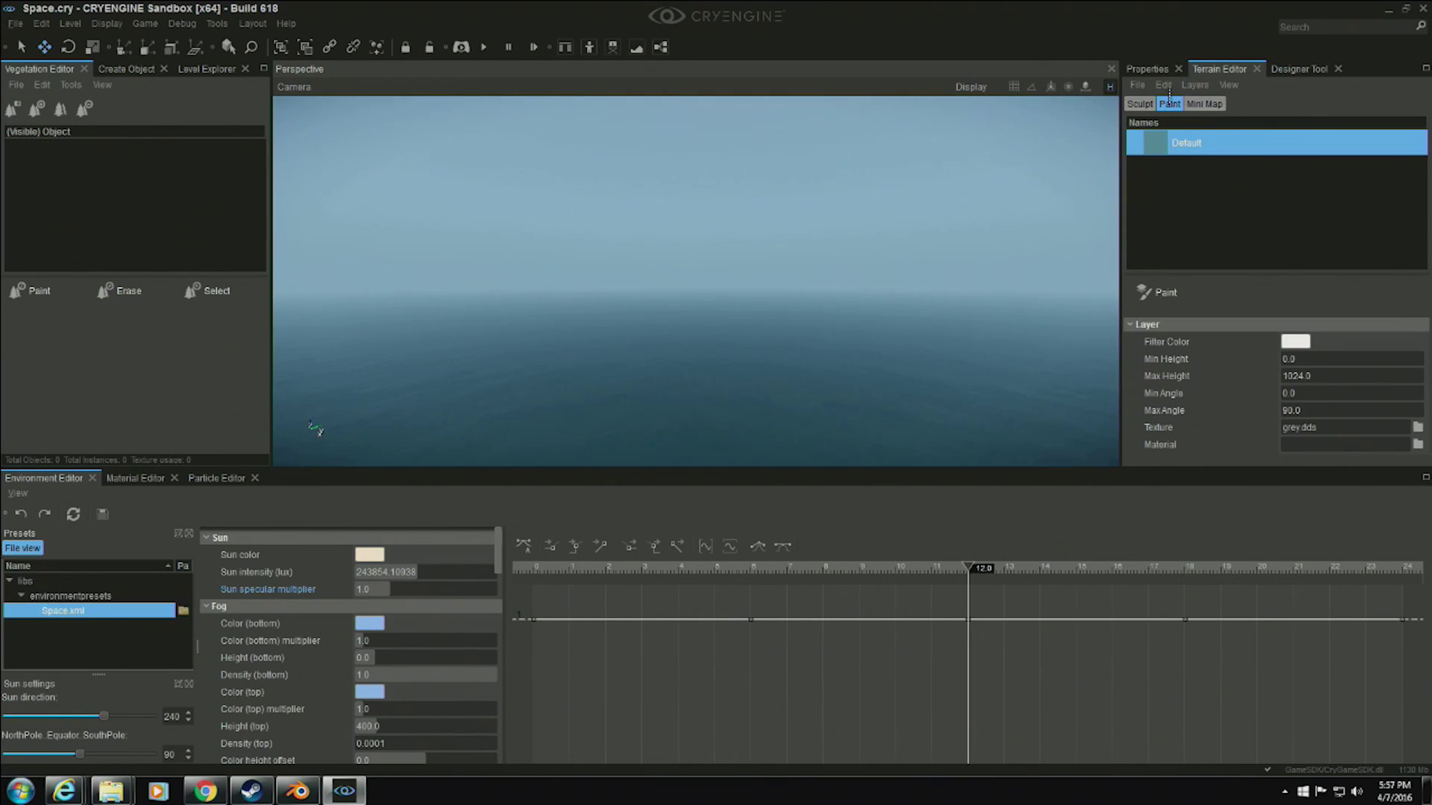
pyautogui.click(1163, 85)
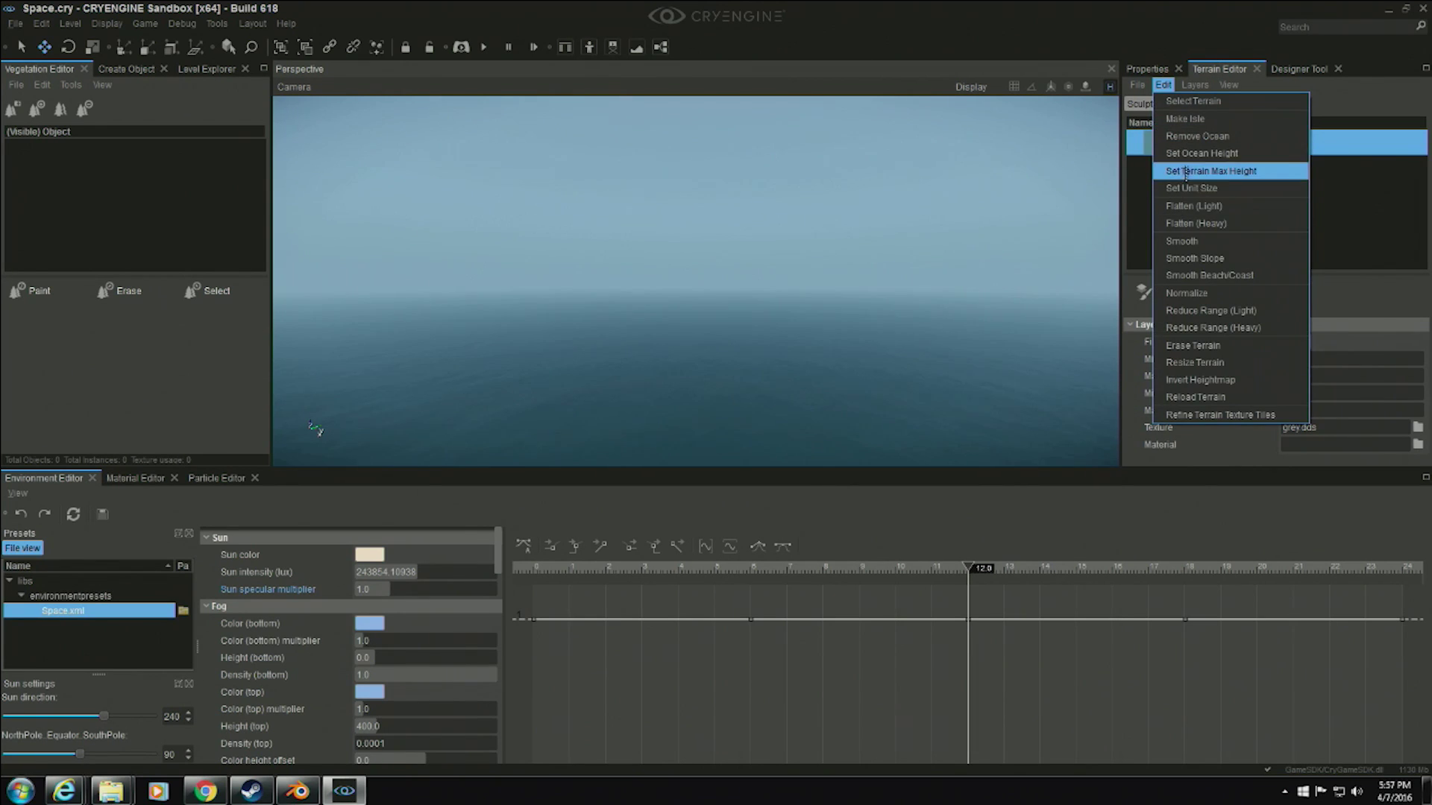
pyautogui.click(1193, 137)
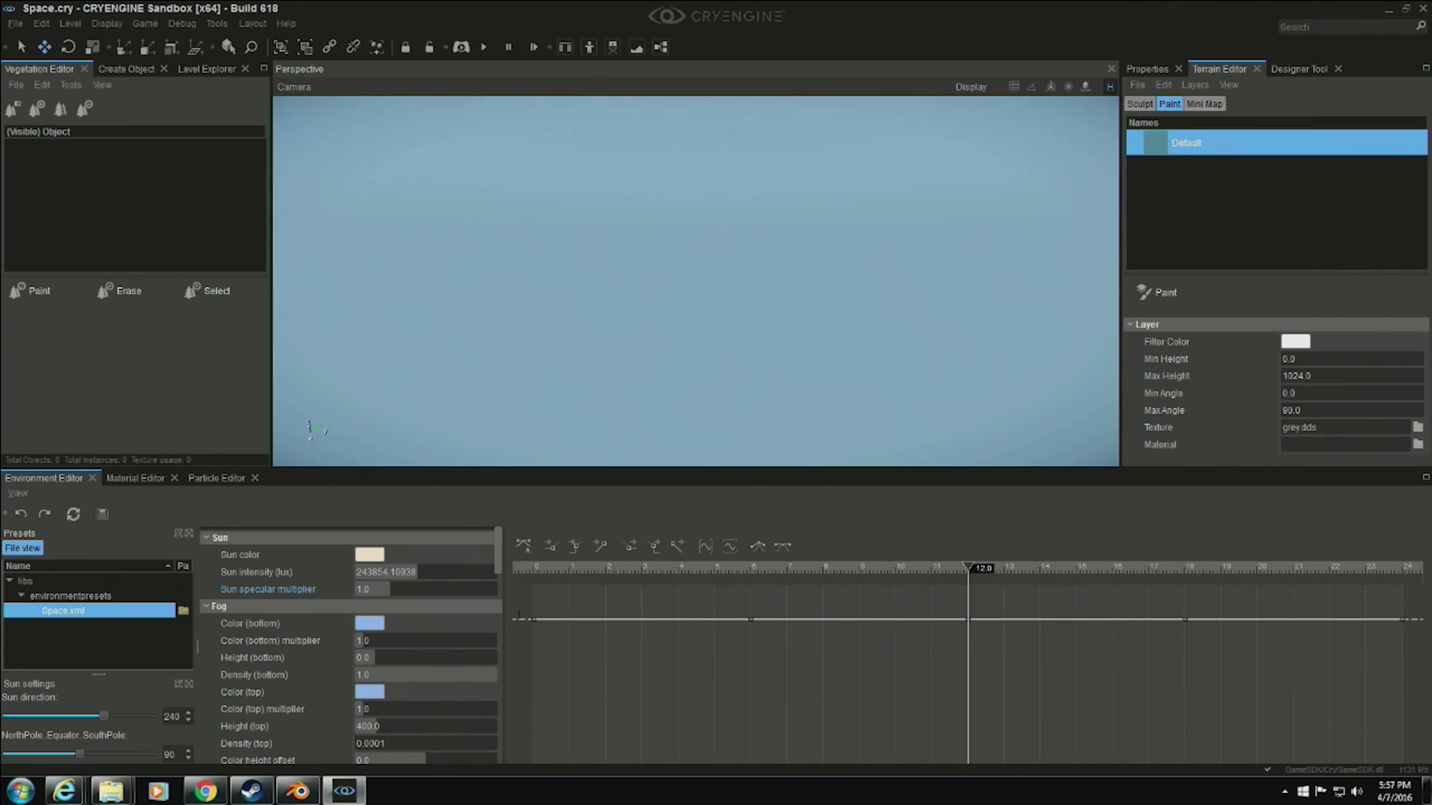